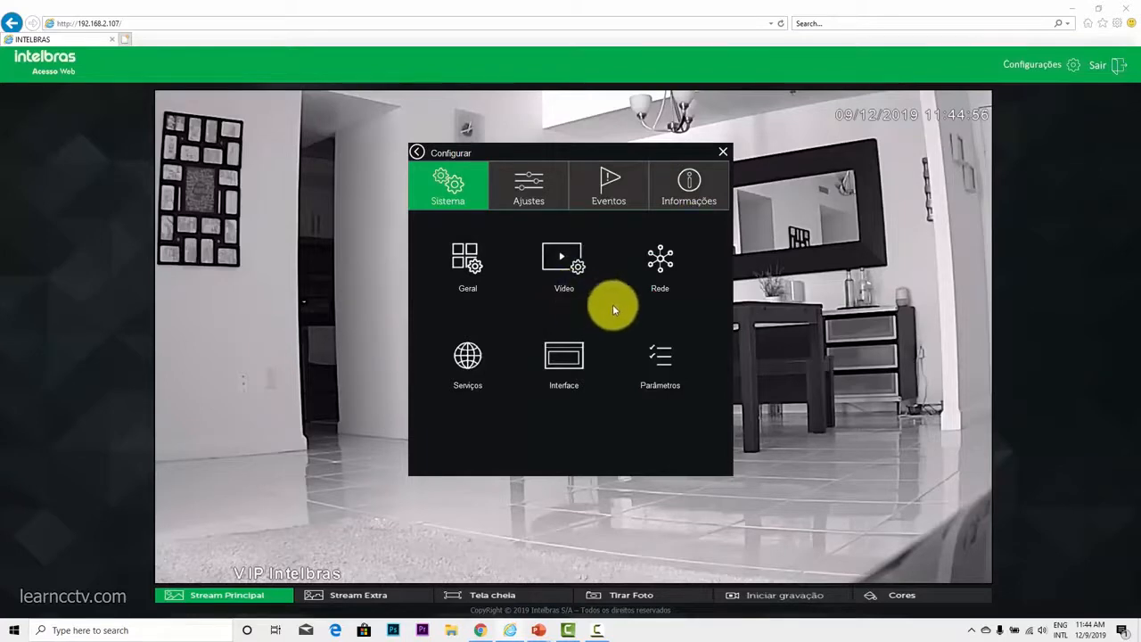
Step: Set the camera's HTTP port to 8080 in its network settings, save, and close the configuration window
left_click(664, 266)
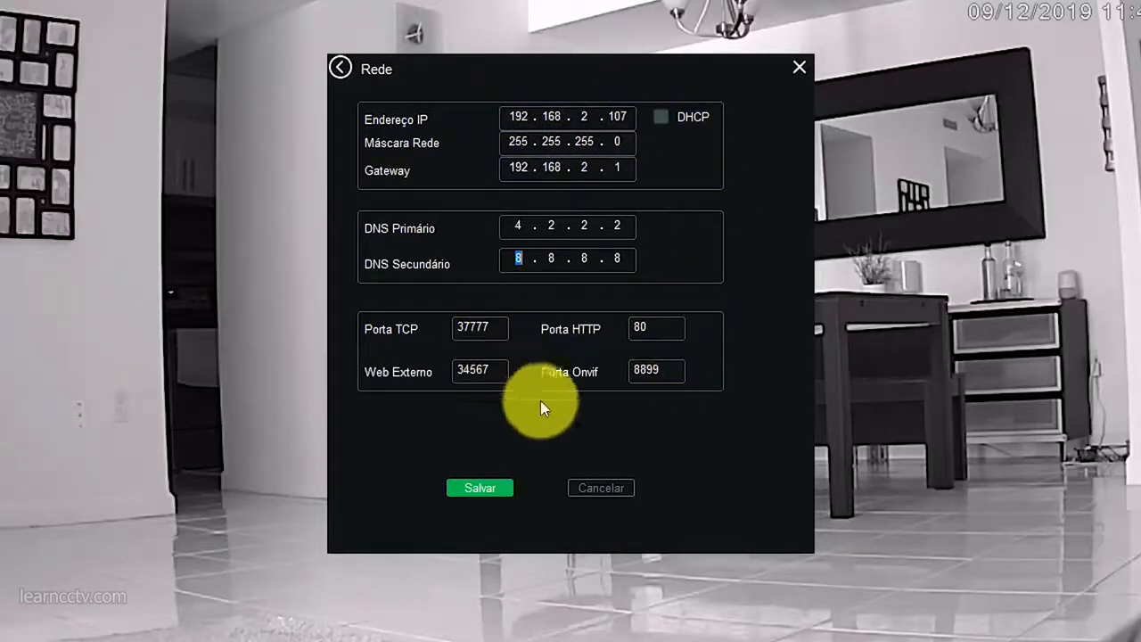
left_click(674, 327)
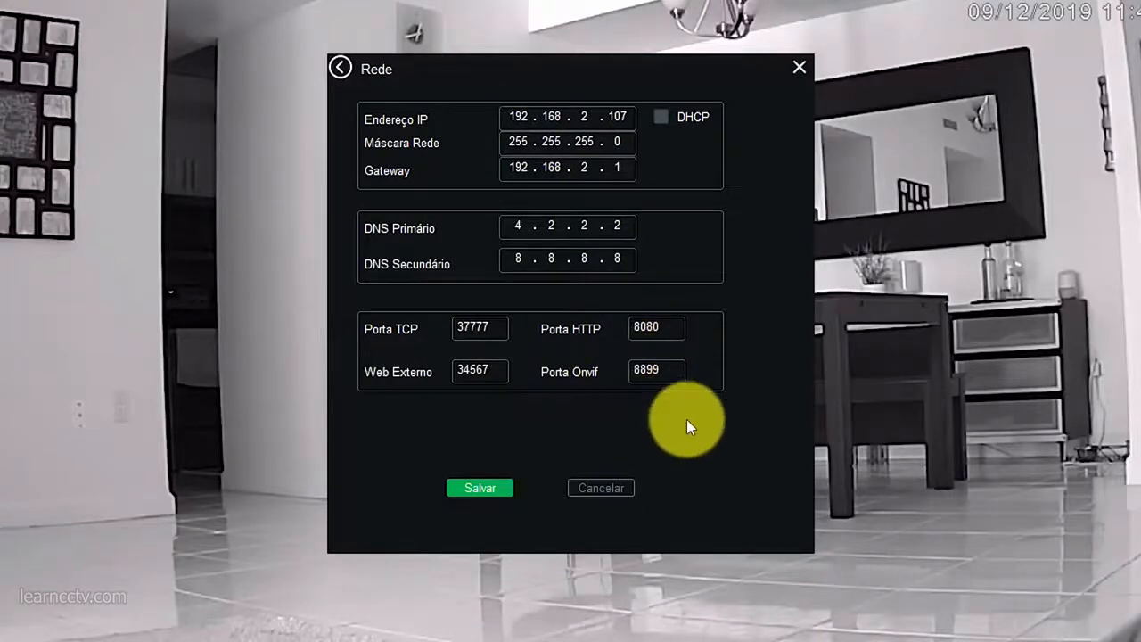
left_click(480, 490)
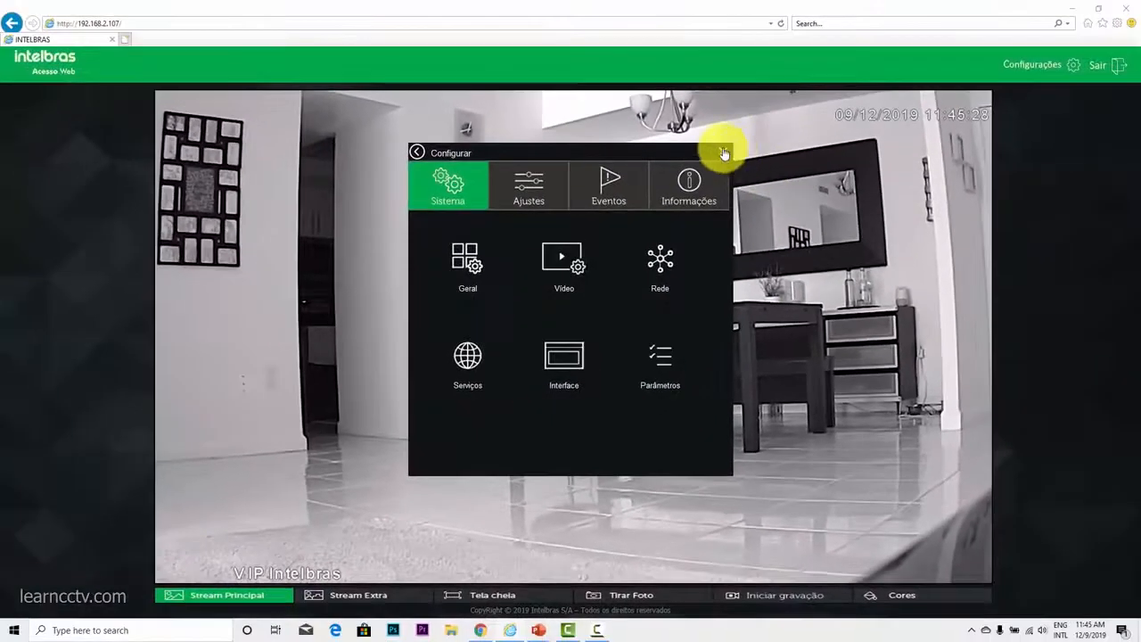
left_click(724, 153)
left_click(780, 24)
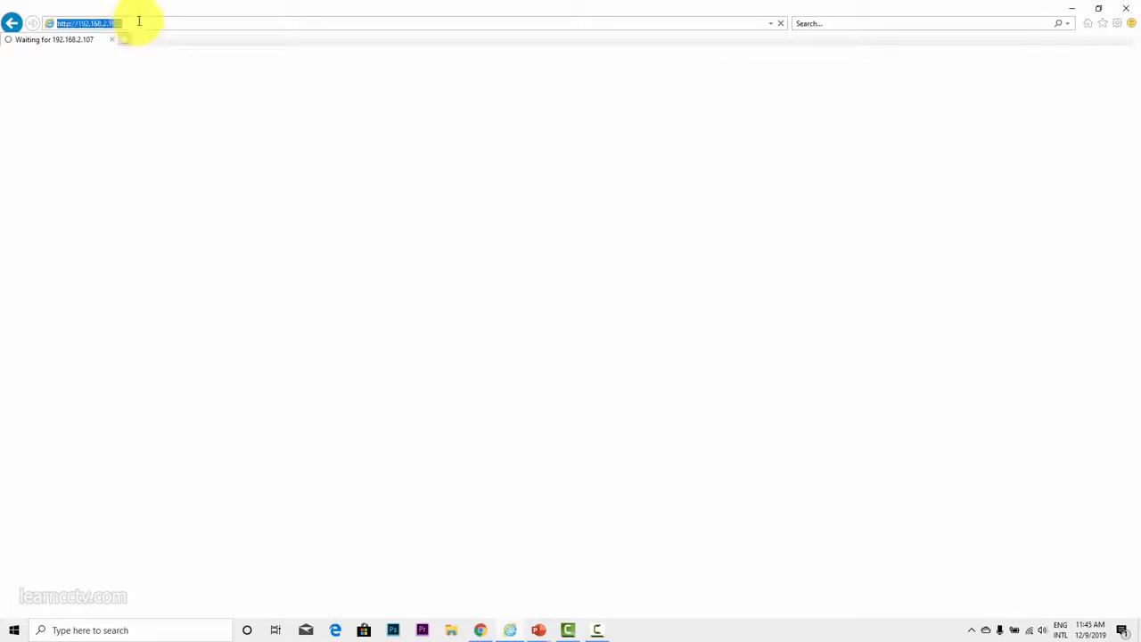
left_click(186, 20)
left_click(187, 21)
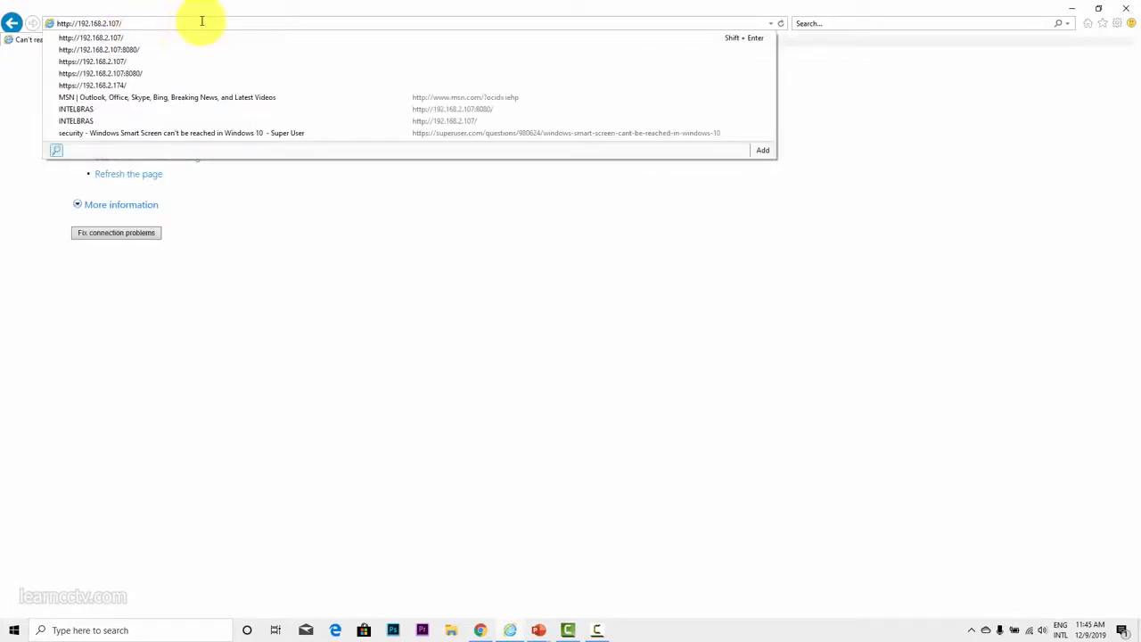
key("BackSpace")
type(":")
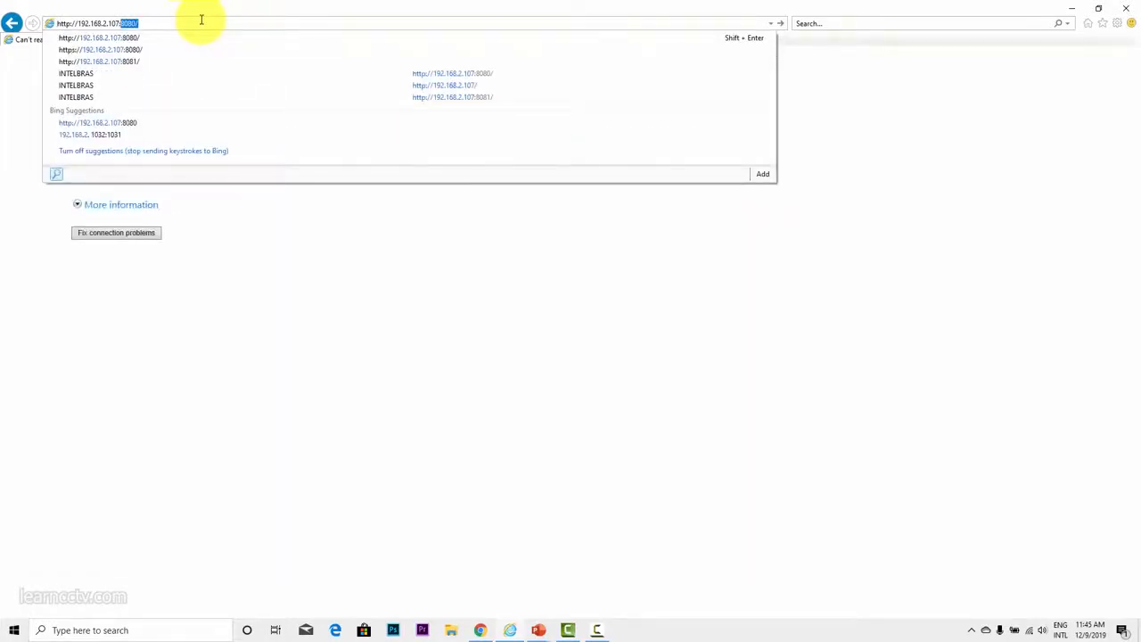
key("Return")
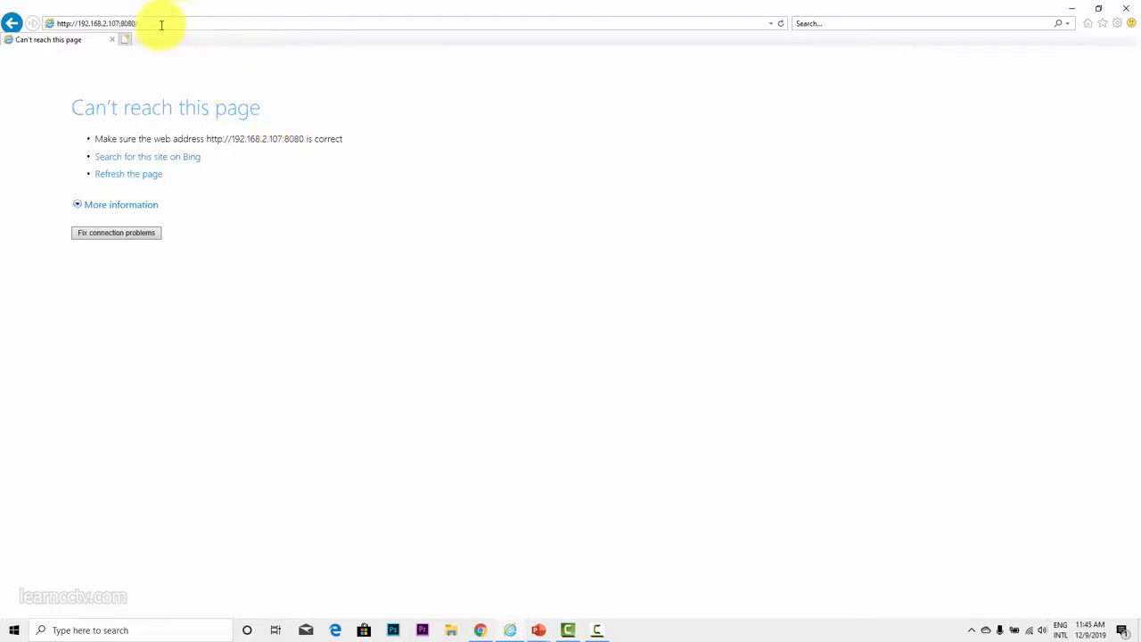
key("Return")
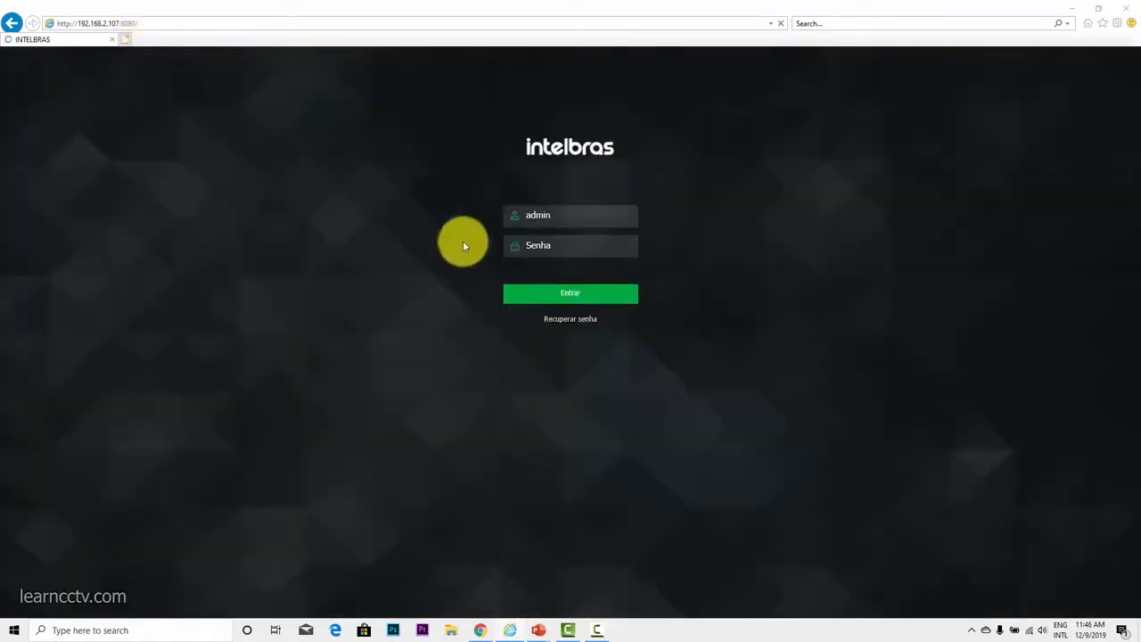
left_click(582, 294)
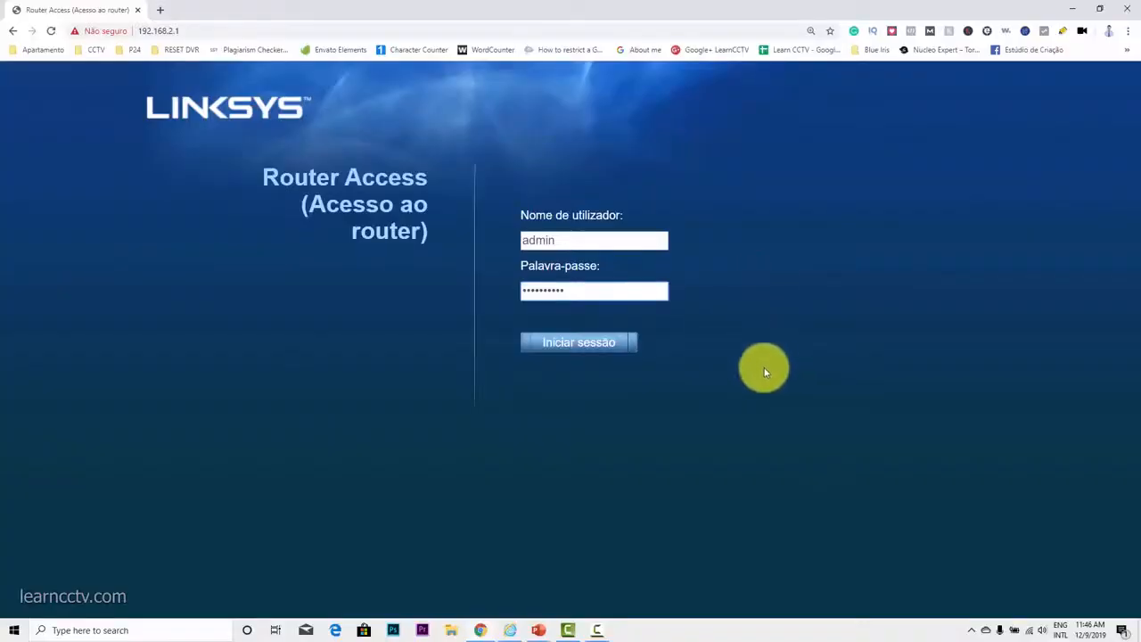
Step: In Chrome, log in to the Linksys router as admin with the router password and save English as its interface language
left_click(545, 291)
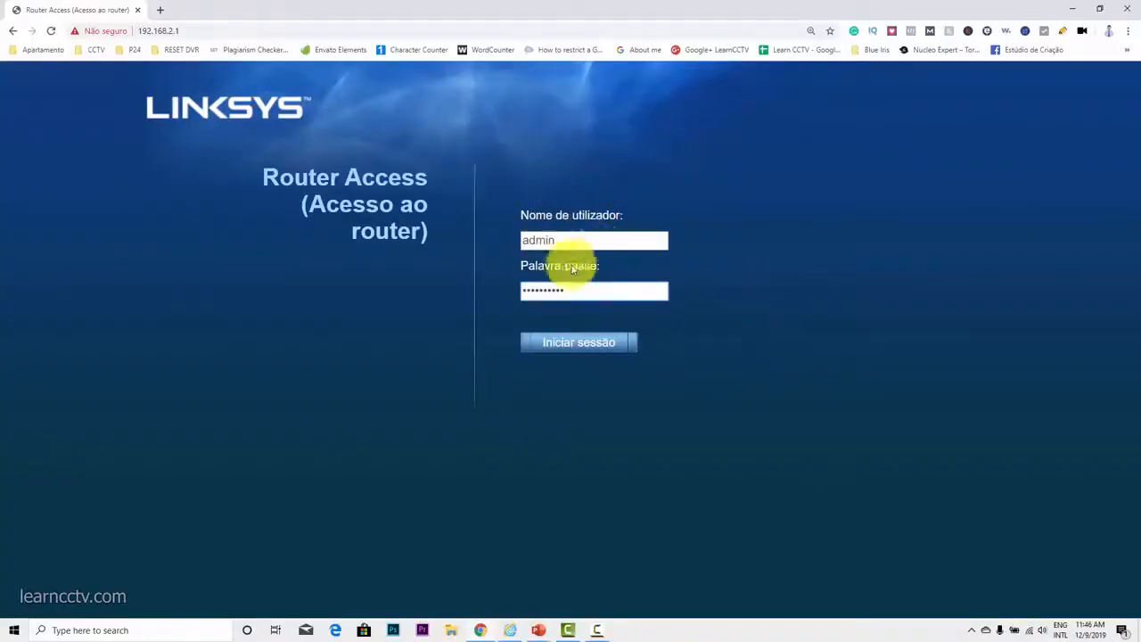
left_click(590, 351)
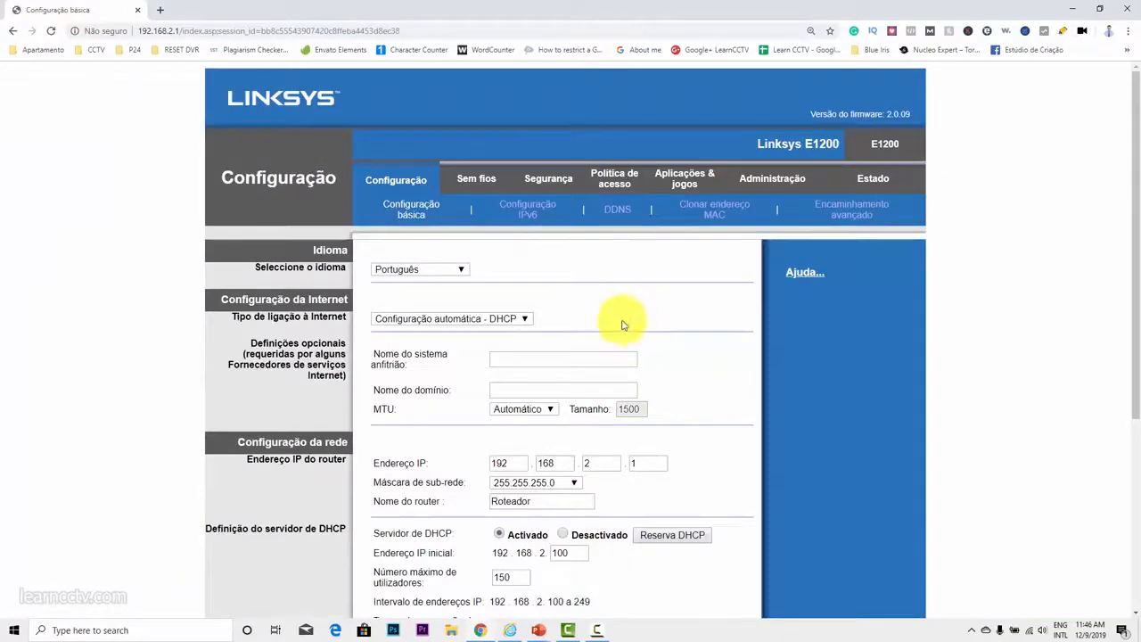
left_click(458, 269)
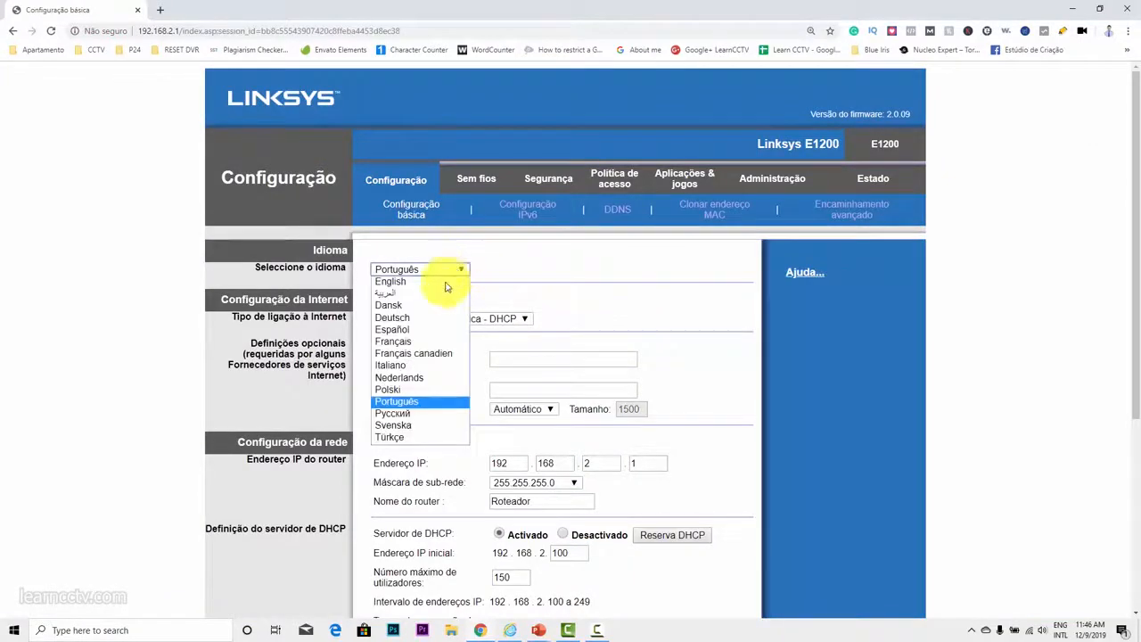
left_click(450, 281)
scroll(692, 372, "down", 3)
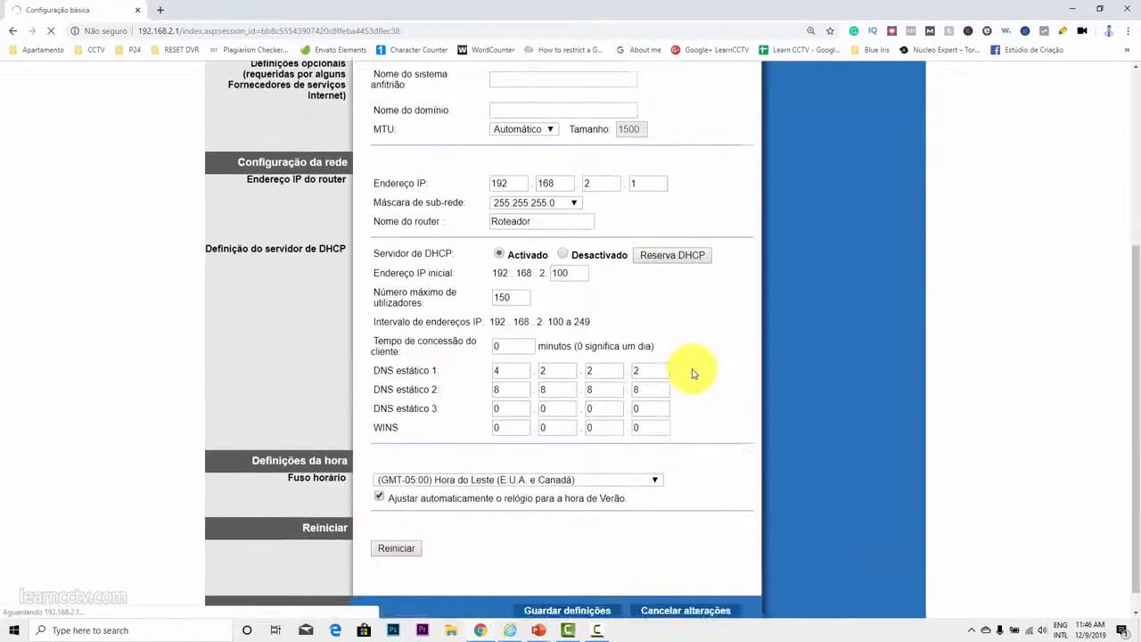
left_click(539, 594)
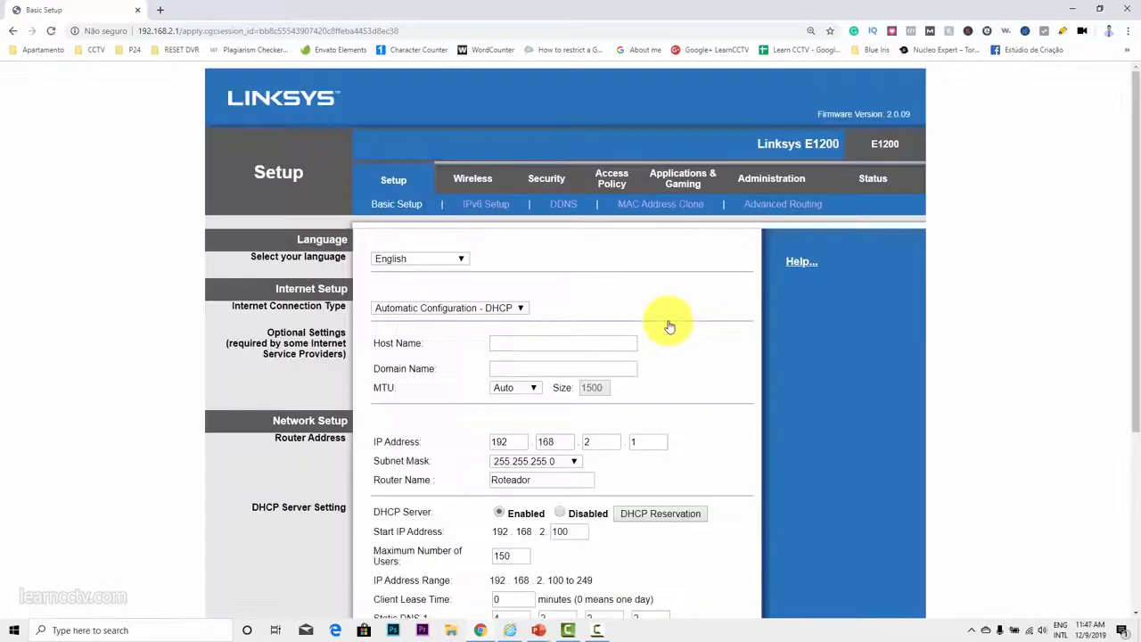
Step: Add a single port forwarding entry named VIP 1120B on the router with external and internal port 8080
left_click(680, 178)
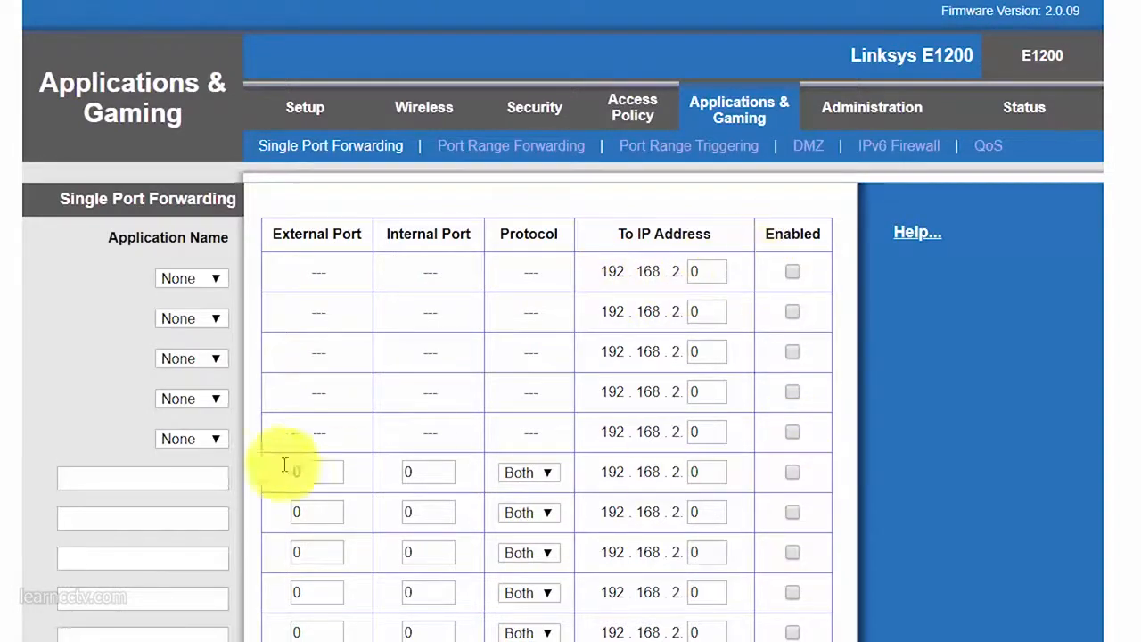
left_click(166, 474)
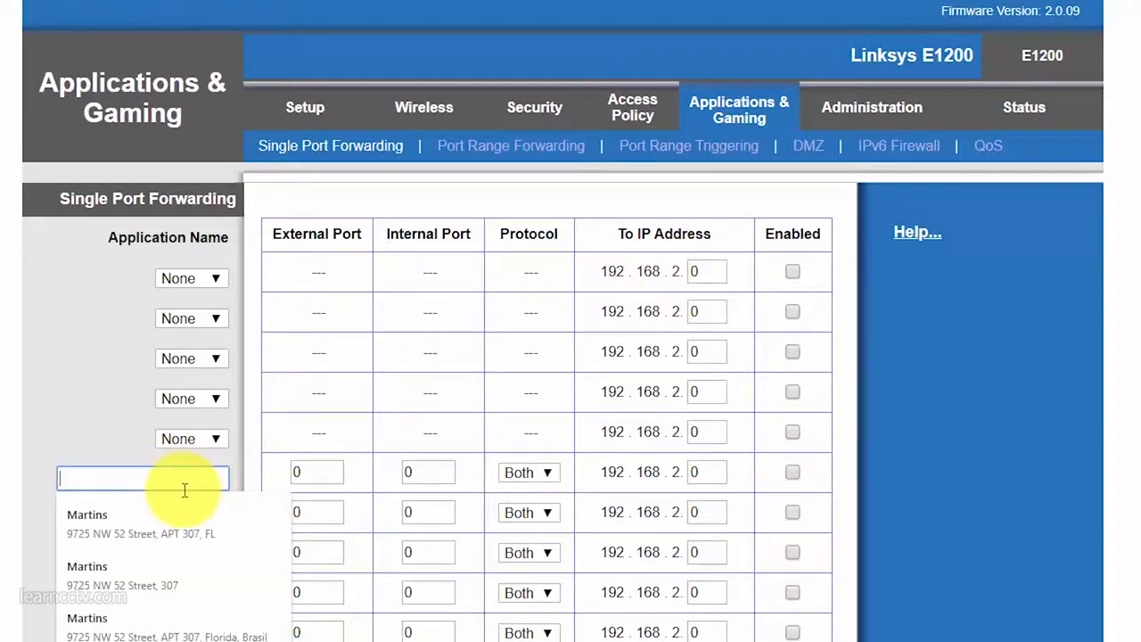
type("VIP 1120B")
left_click(125, 508)
left_click_drag(330, 476, 279, 476)
type("8080")
left_click_drag(425, 474, 390, 474)
type("8")
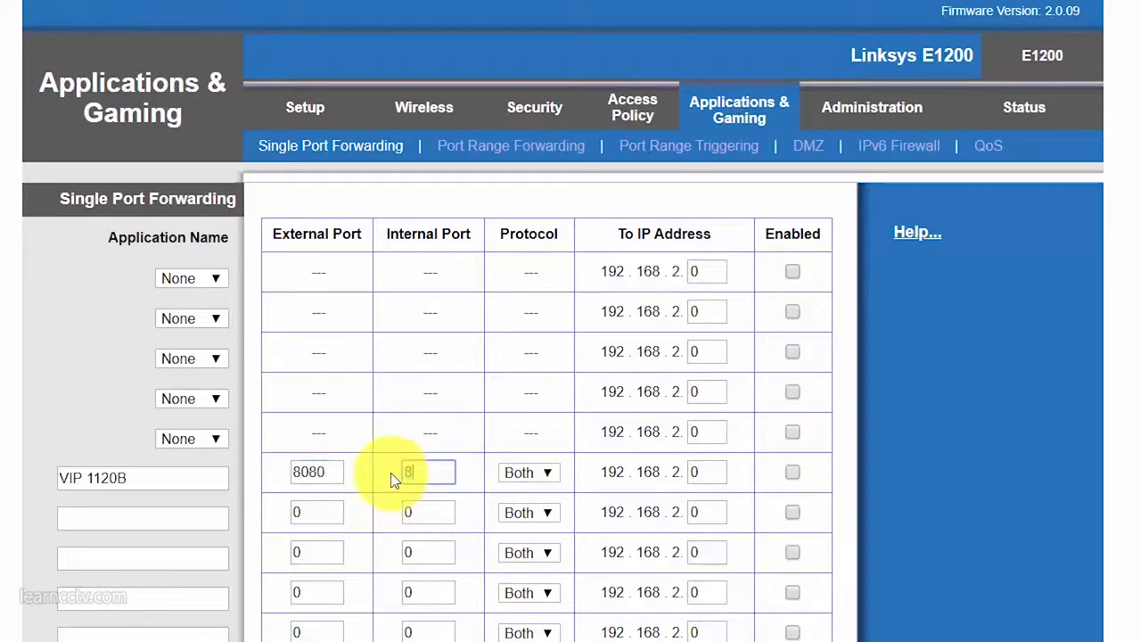
type("080")
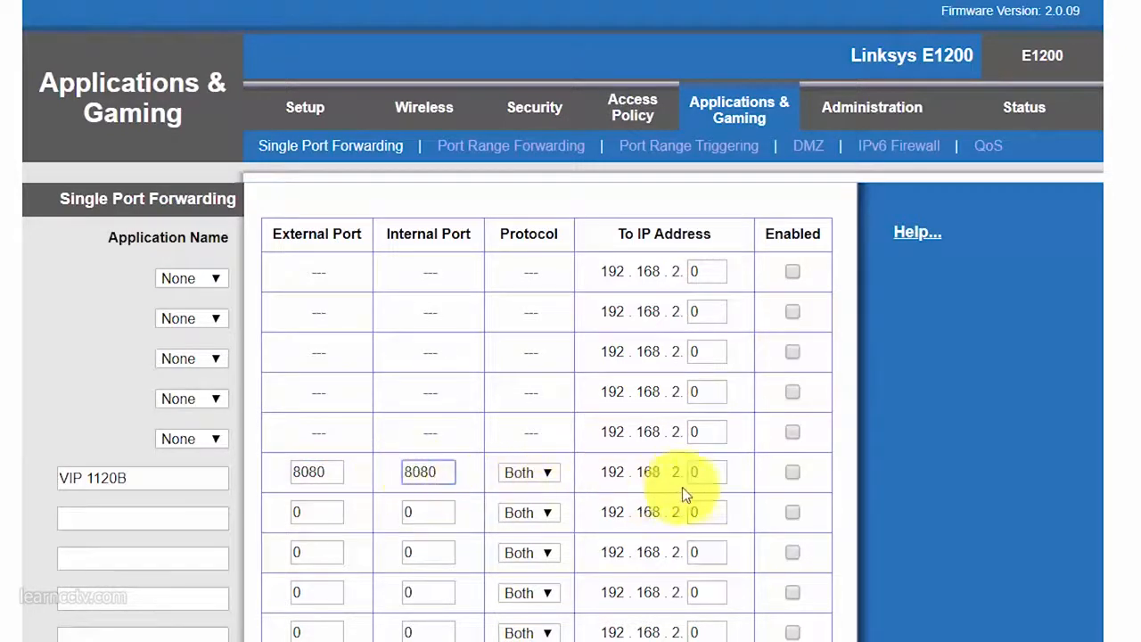
Step: Point the VIP 1120B forwarding entry to 192.168.2.107, enable it, and save the router settings
left_click_drag(716, 472, 689, 472)
type("107")
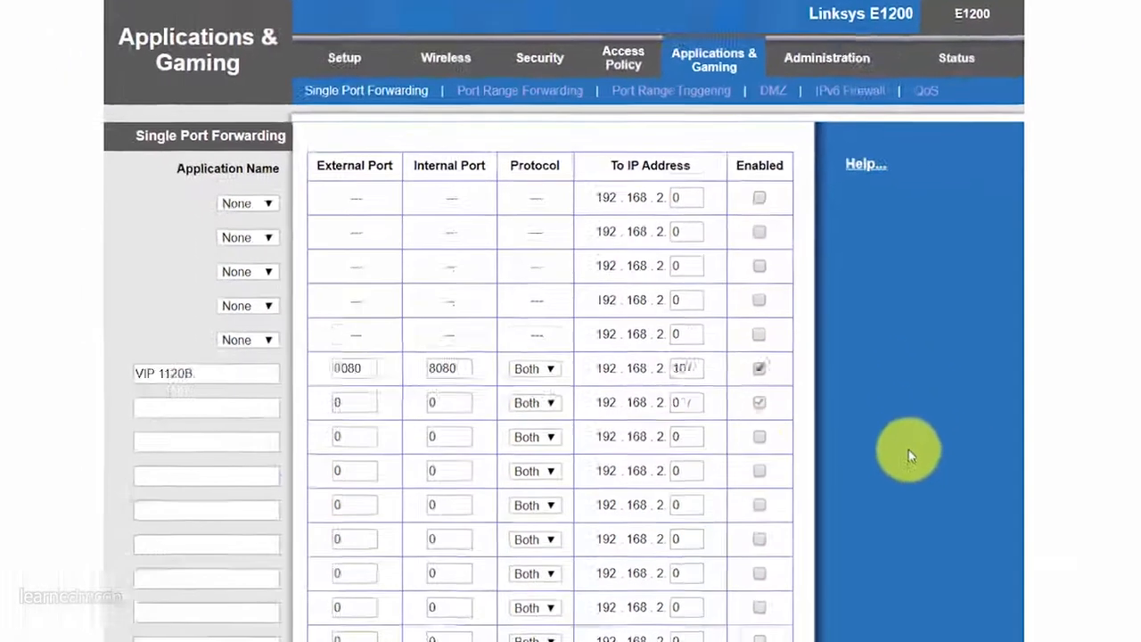
scroll(910, 457, "down", 3)
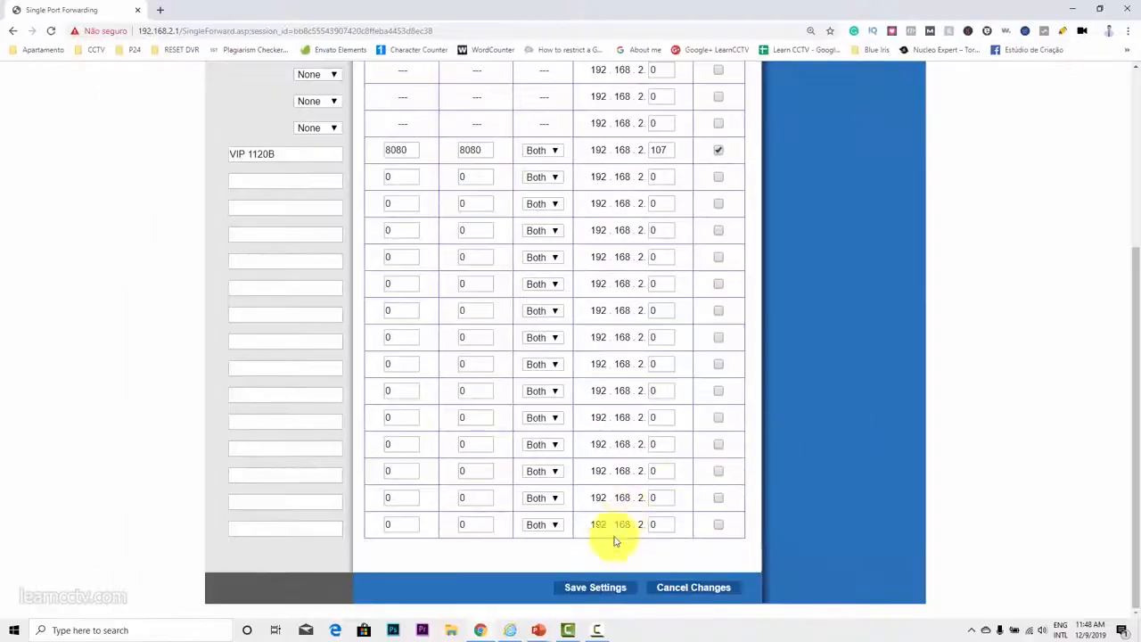
left_click(595, 588)
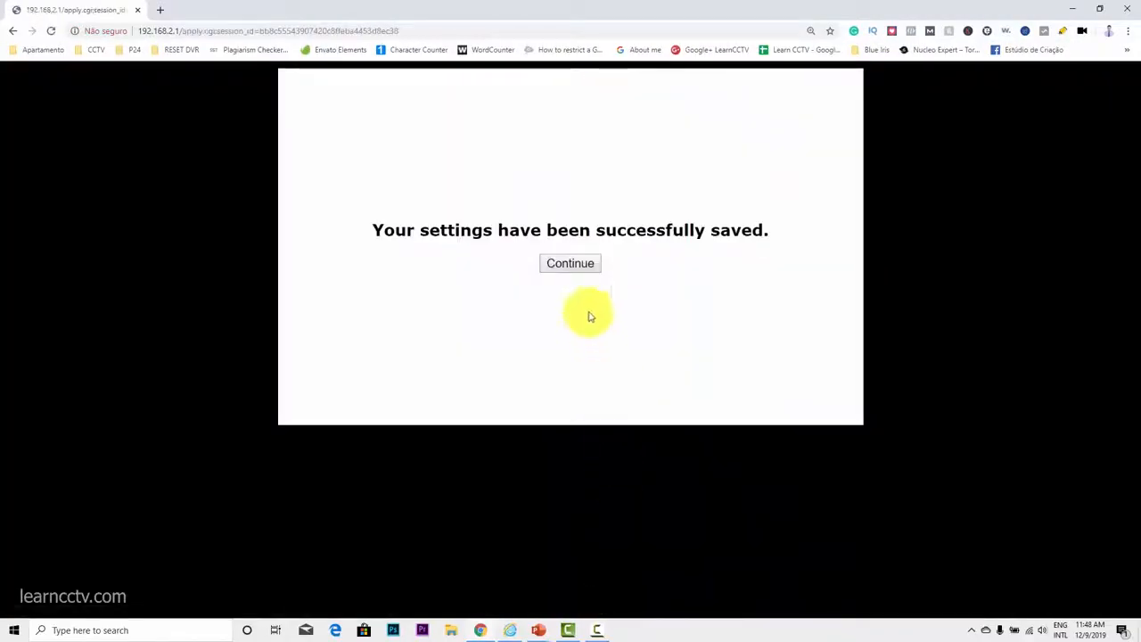
left_click(571, 265)
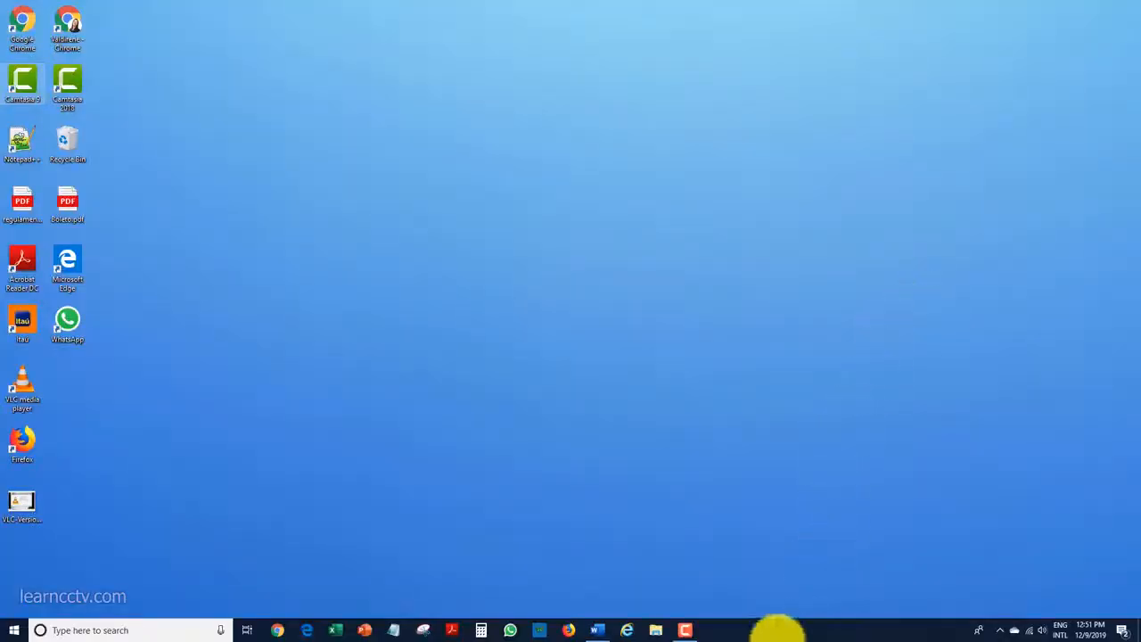
left_click(635, 631)
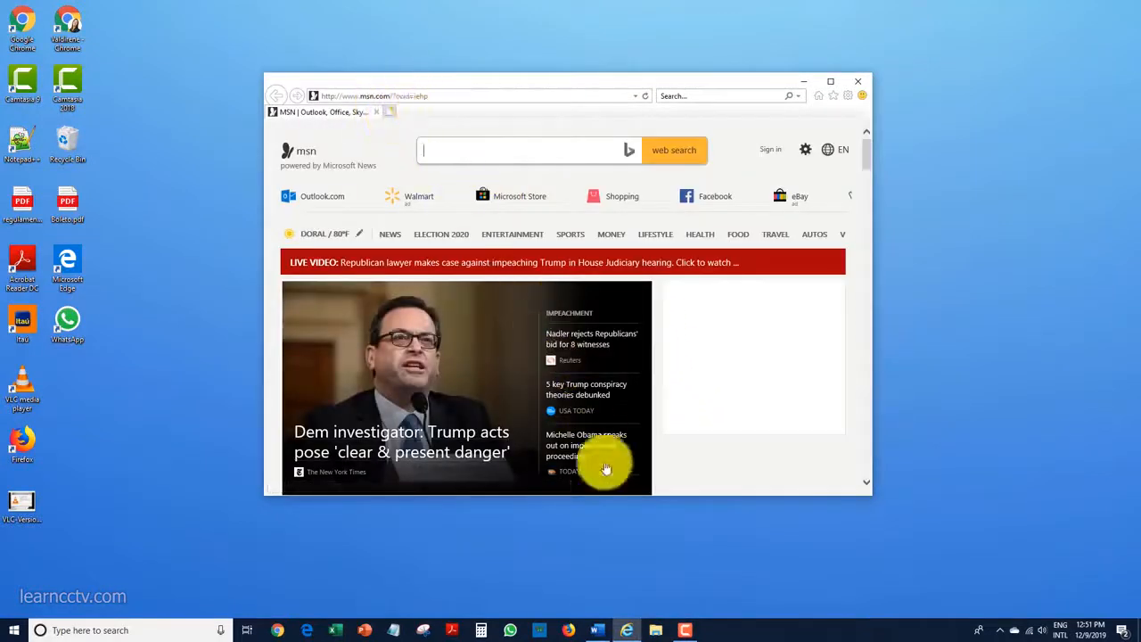
left_click(600, 630)
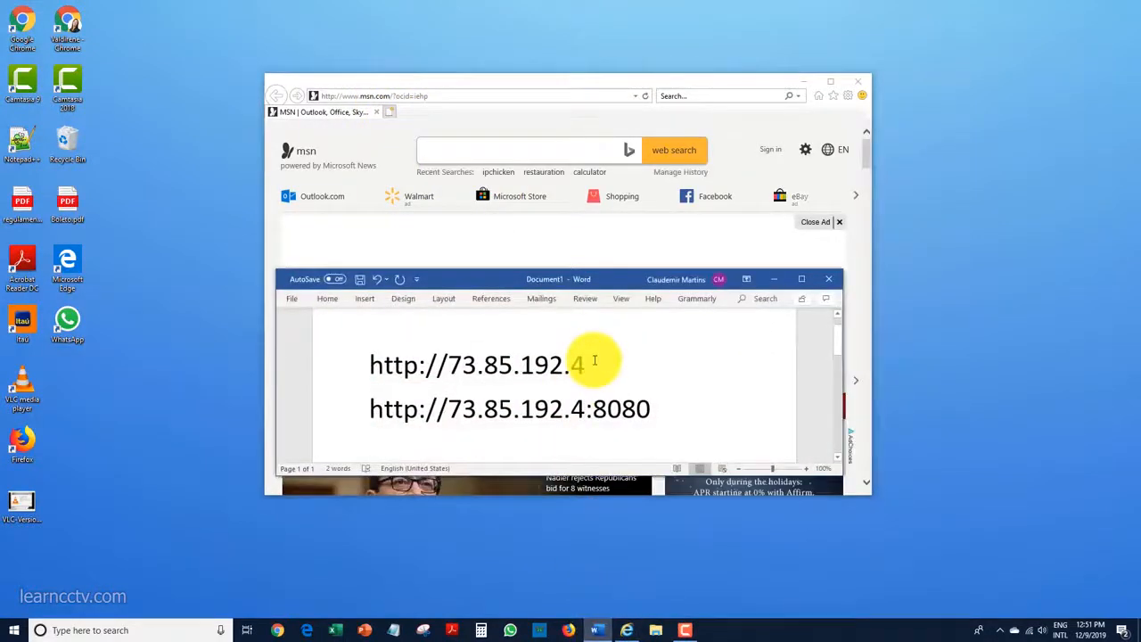
left_click_drag(584, 364, 461, 400)
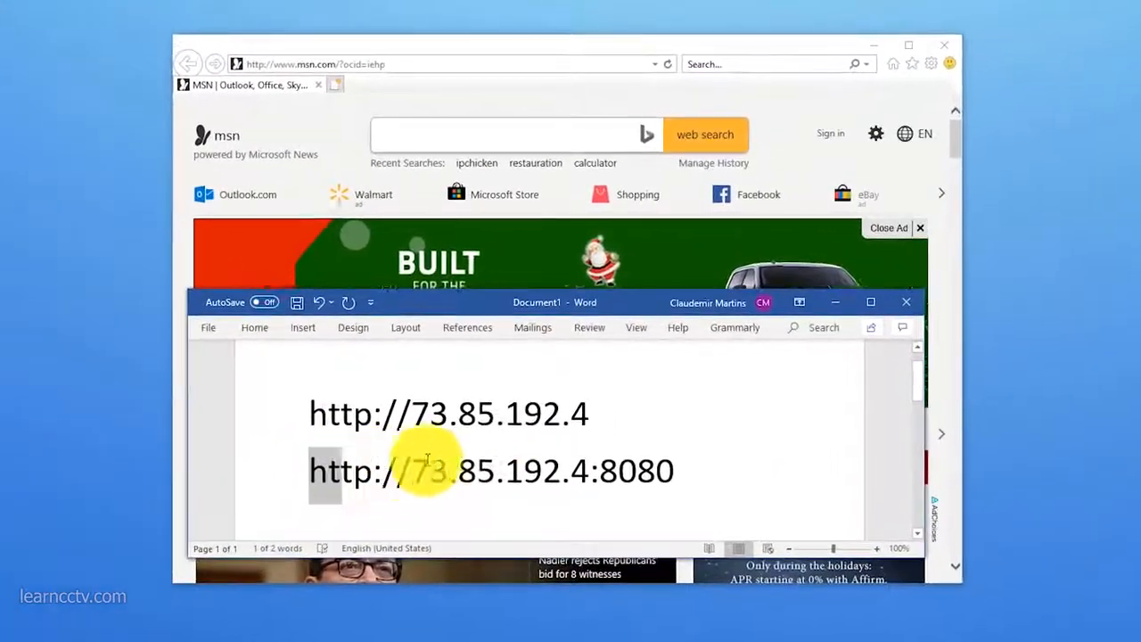
left_click_drag(428, 459, 311, 476)
left_click(717, 471)
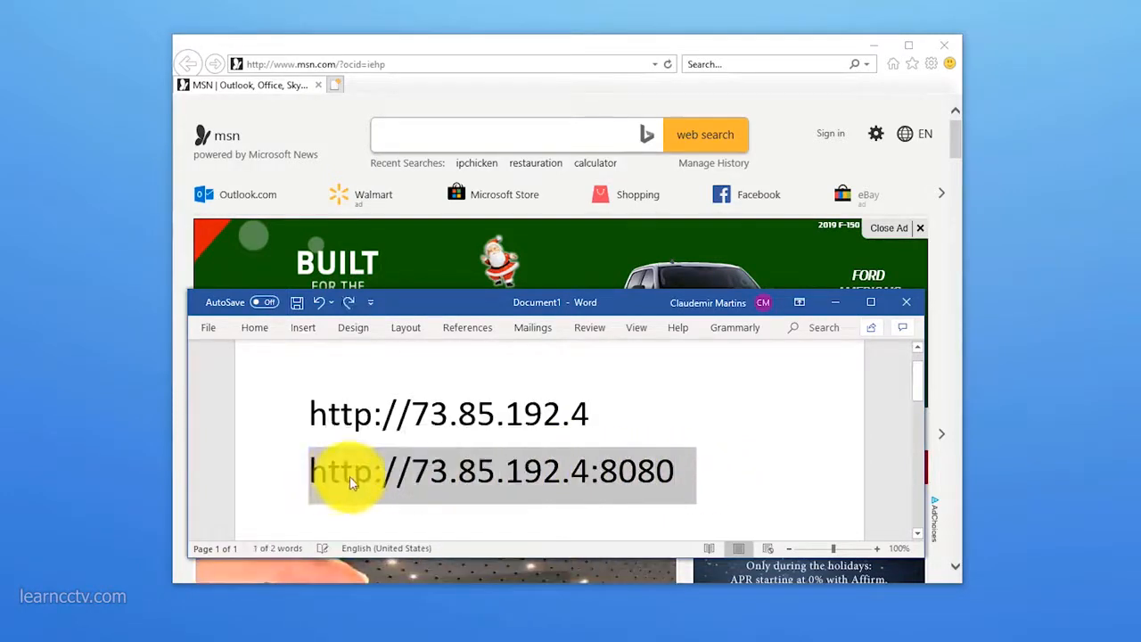
right_click(349, 482)
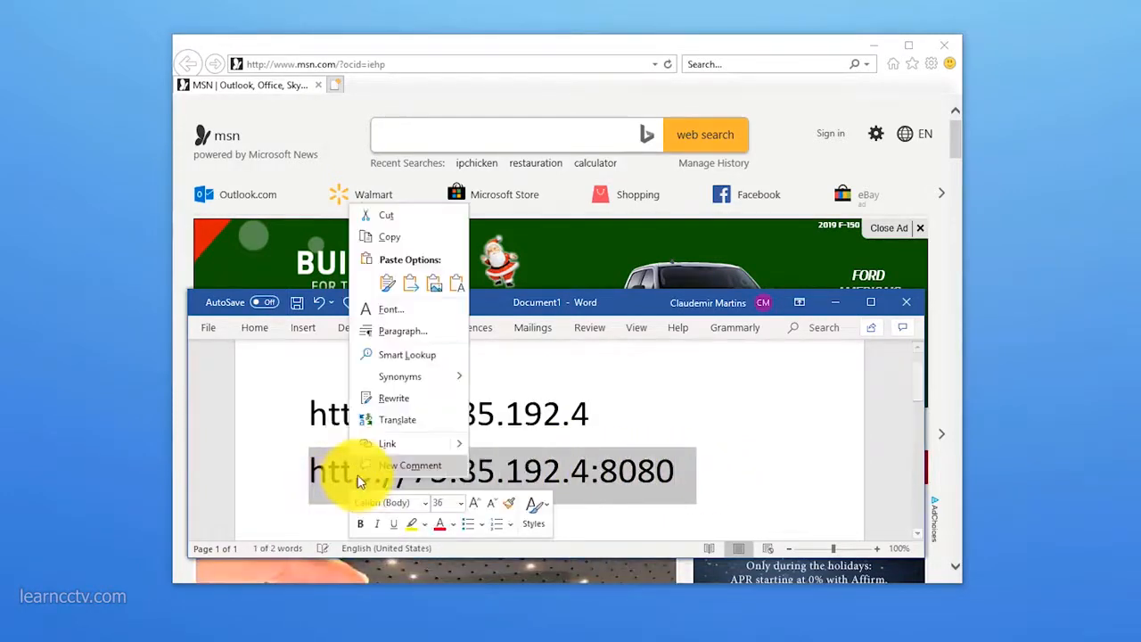
left_click(390, 237)
left_click(376, 63)
right_click(376, 63)
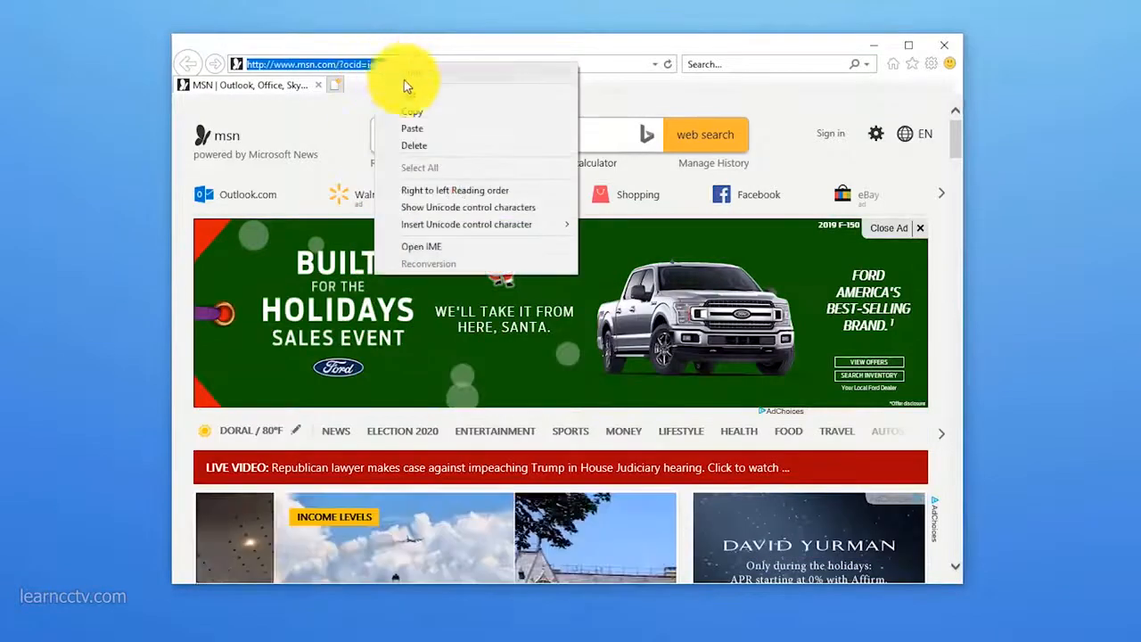
left_click(427, 125)
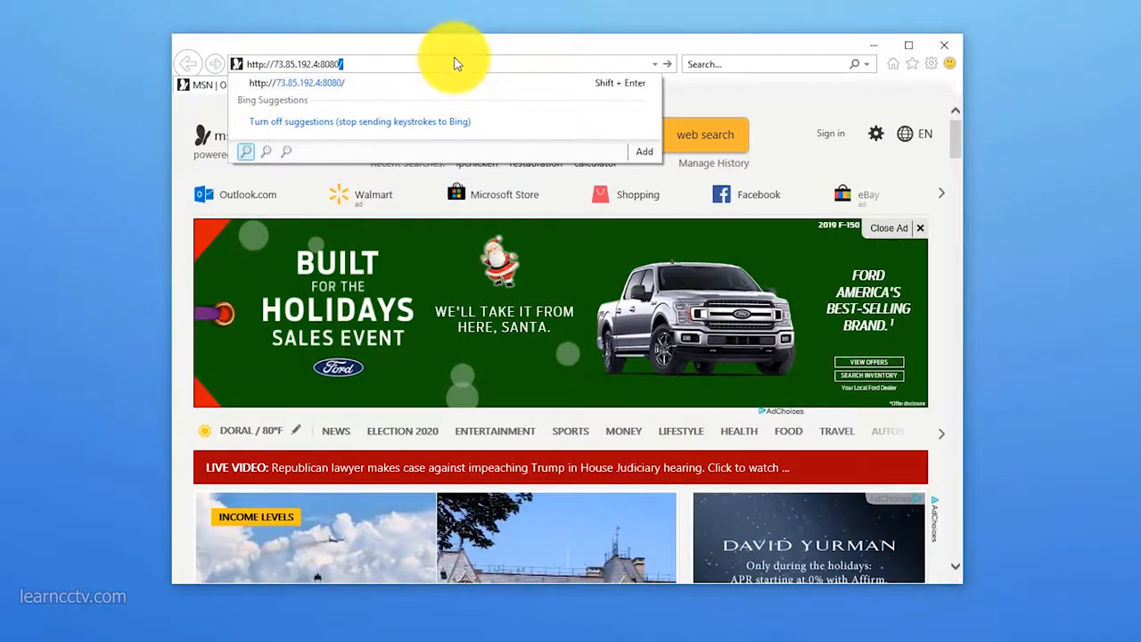
key("Return")
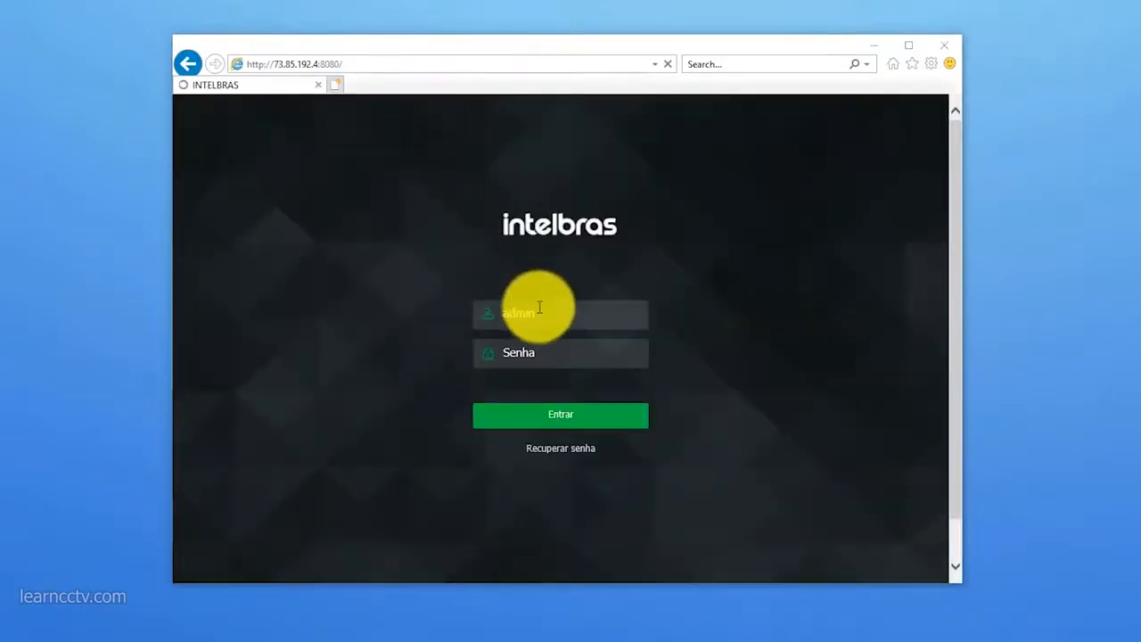
Step: Try to log in to the camera as admin with the account password and dismiss the dialog
left_click(555, 354)
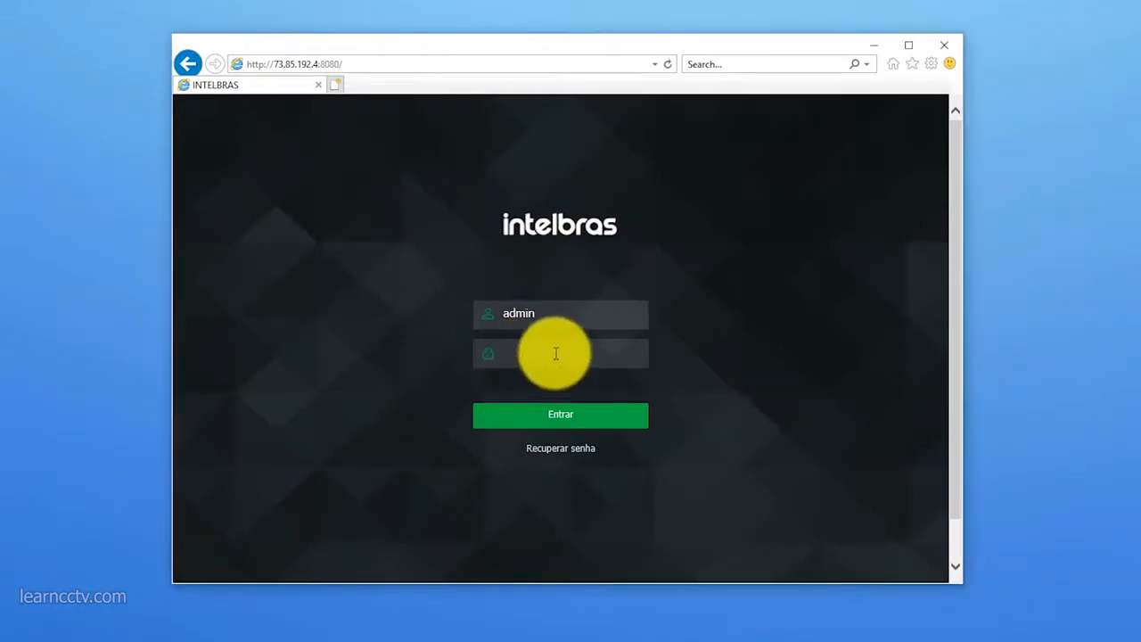
left_click(571, 420)
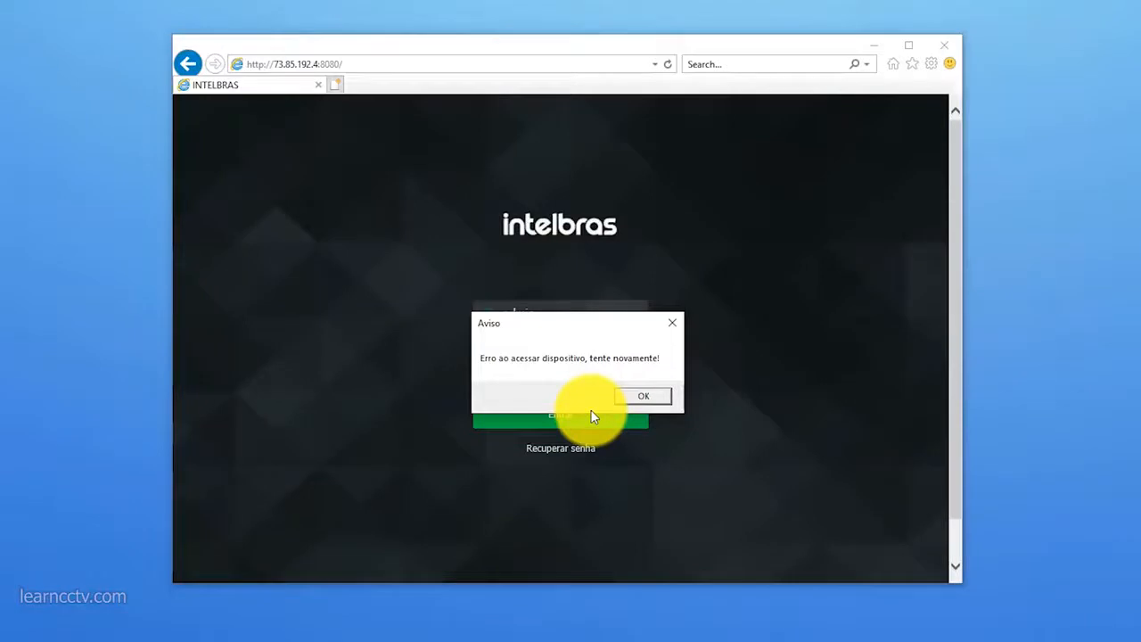
left_click(651, 399)
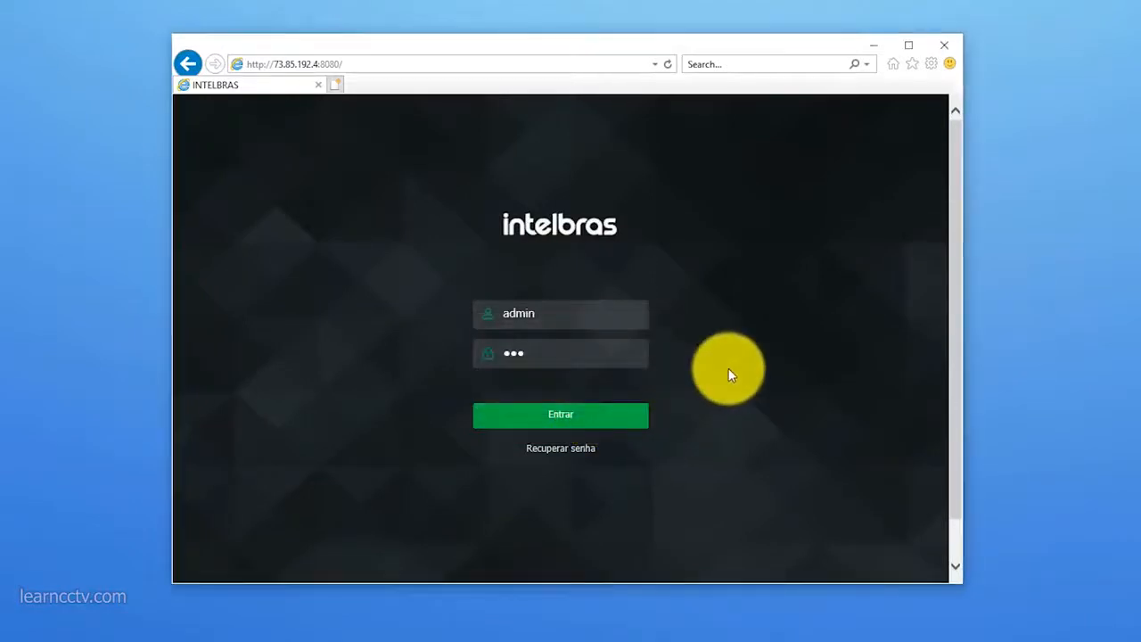
left_click(339, 87)
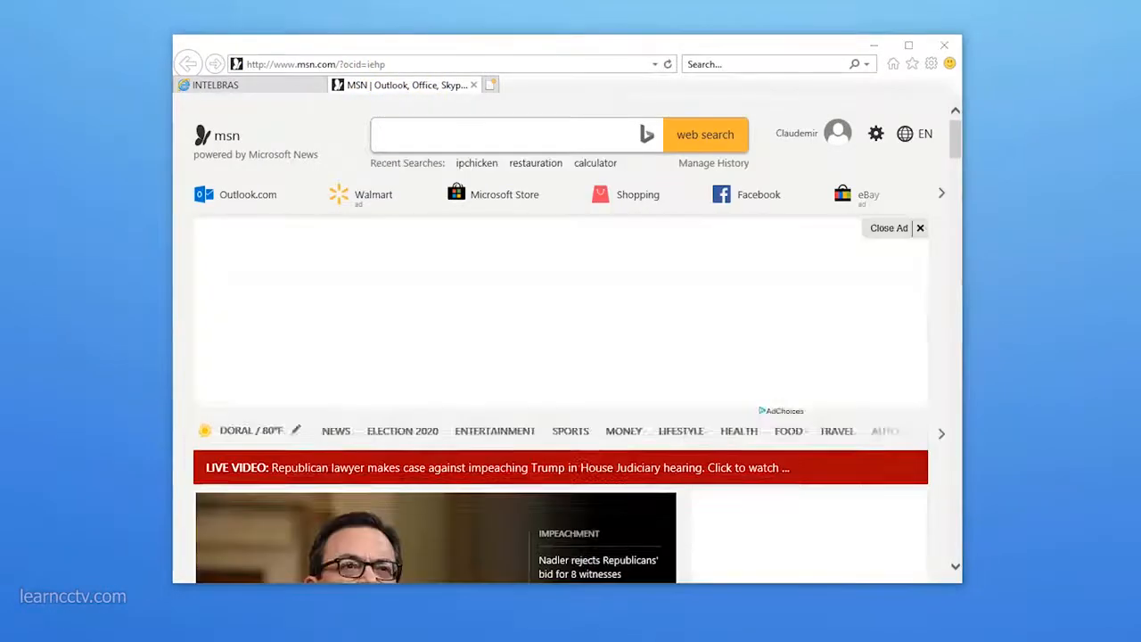
key("alt+Tab")
left_click(602, 409)
left_click_drag(601, 409, 314, 418)
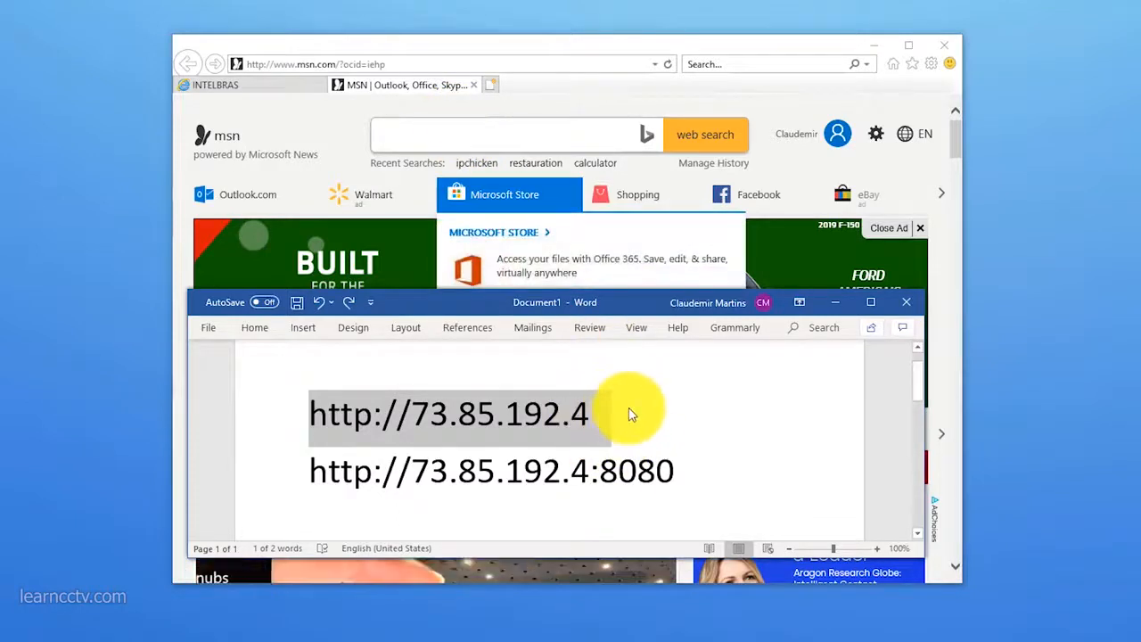
left_click(388, 63)
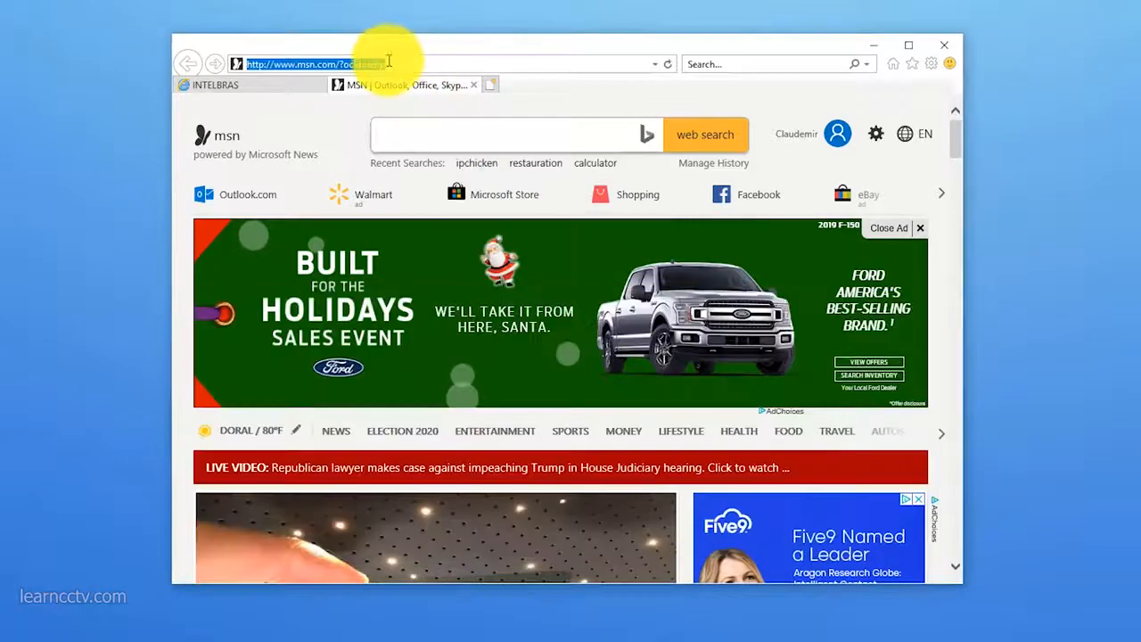
type("73.85.192.4")
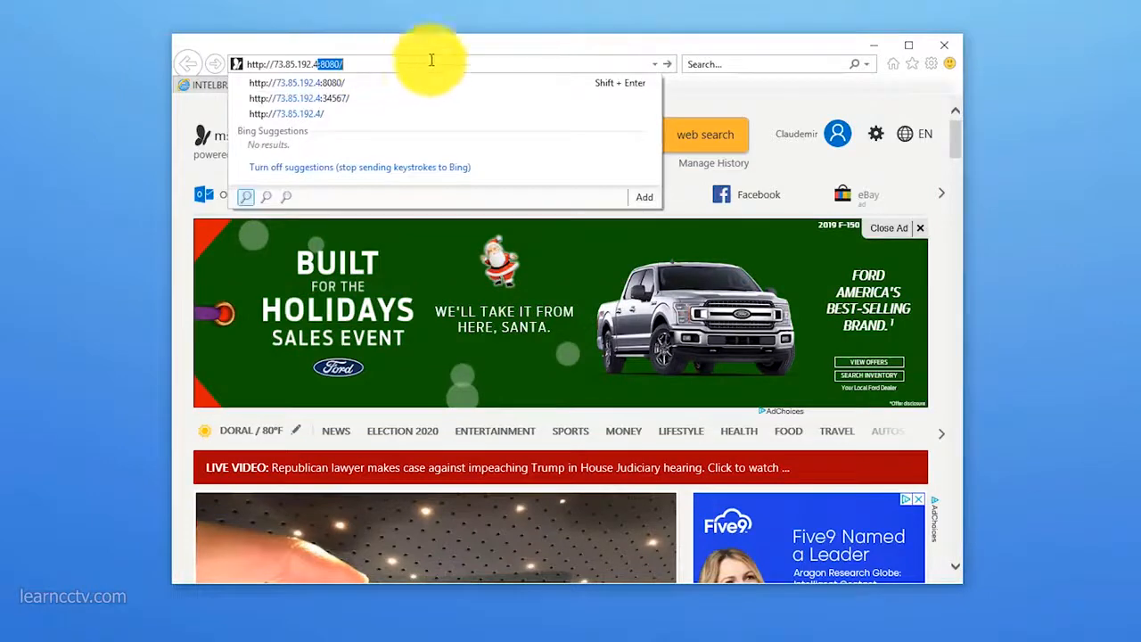
key("Delete")
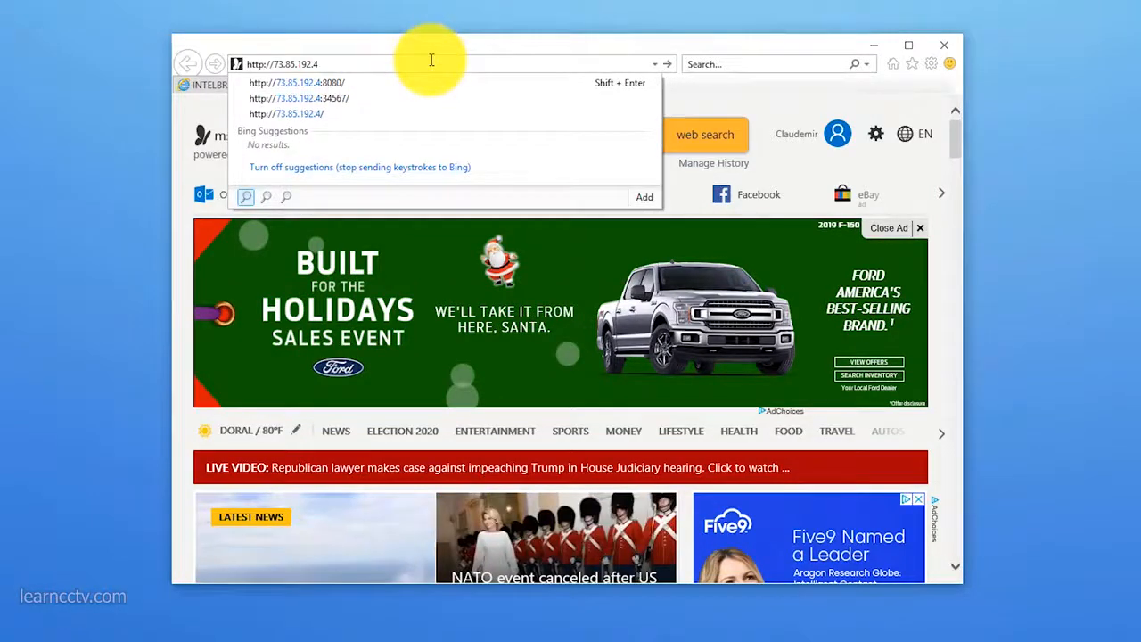
key("Return")
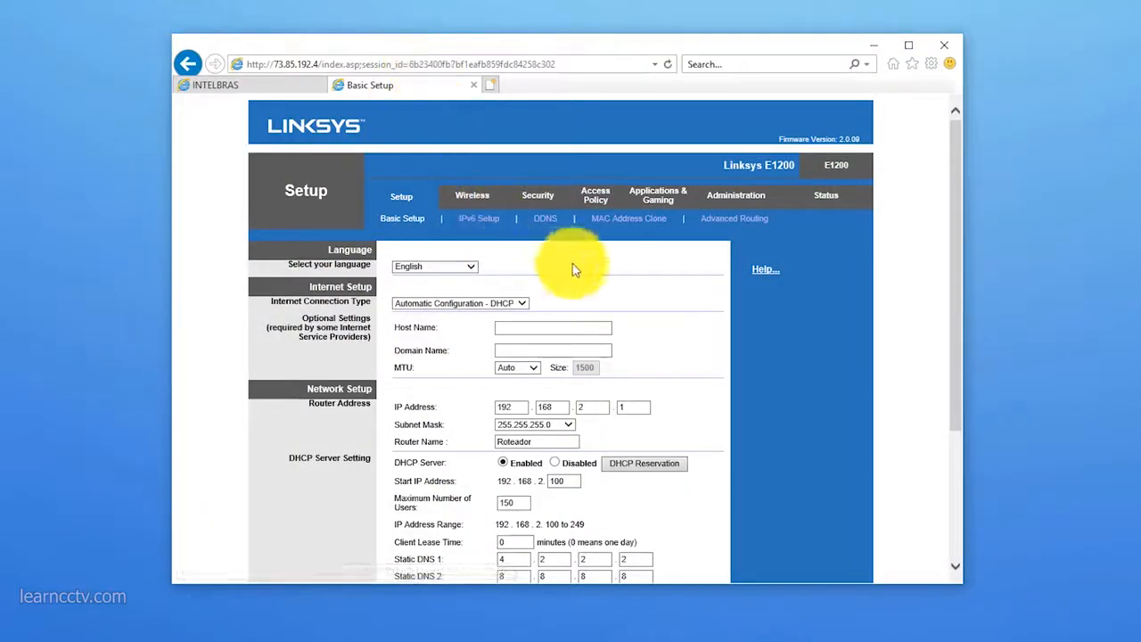
Step: Open the router's single port forwarding settings and name a new entry VIP 1120B 2 below the existing VIP 1120B entry
left_click(656, 208)
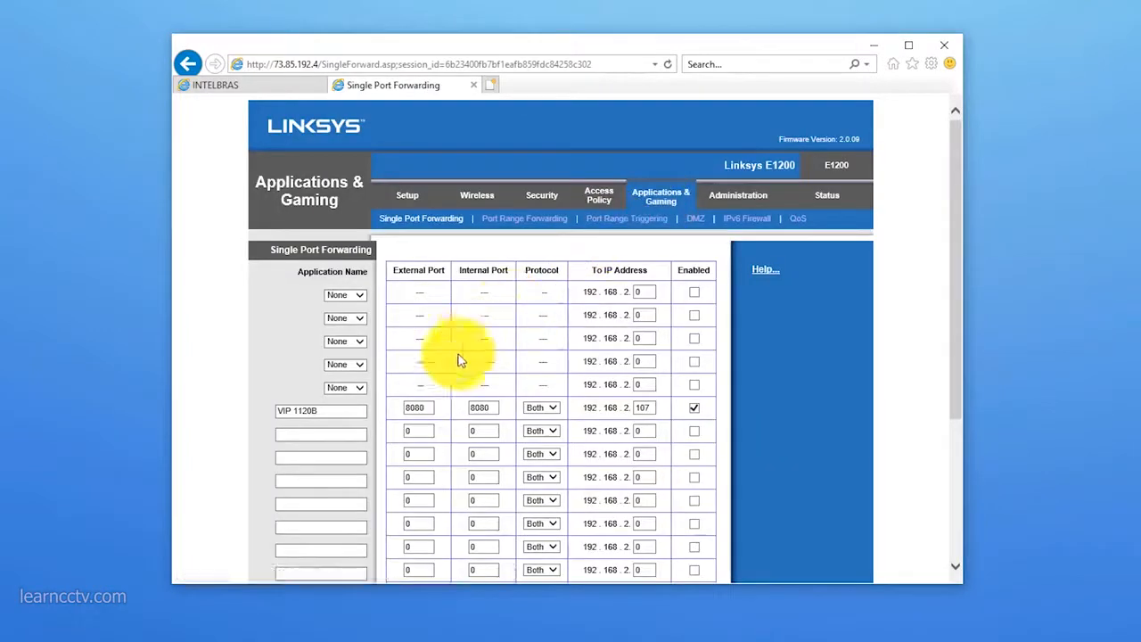
left_click(342, 432)
scroll(343, 429, "down", 1)
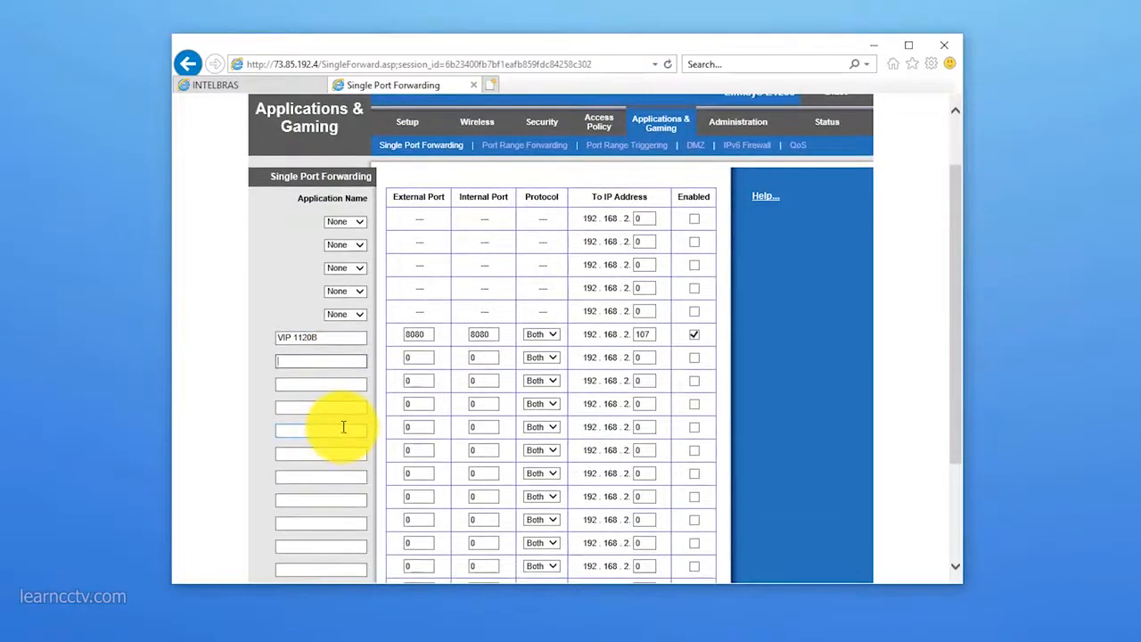
type("VIP 1120B ")
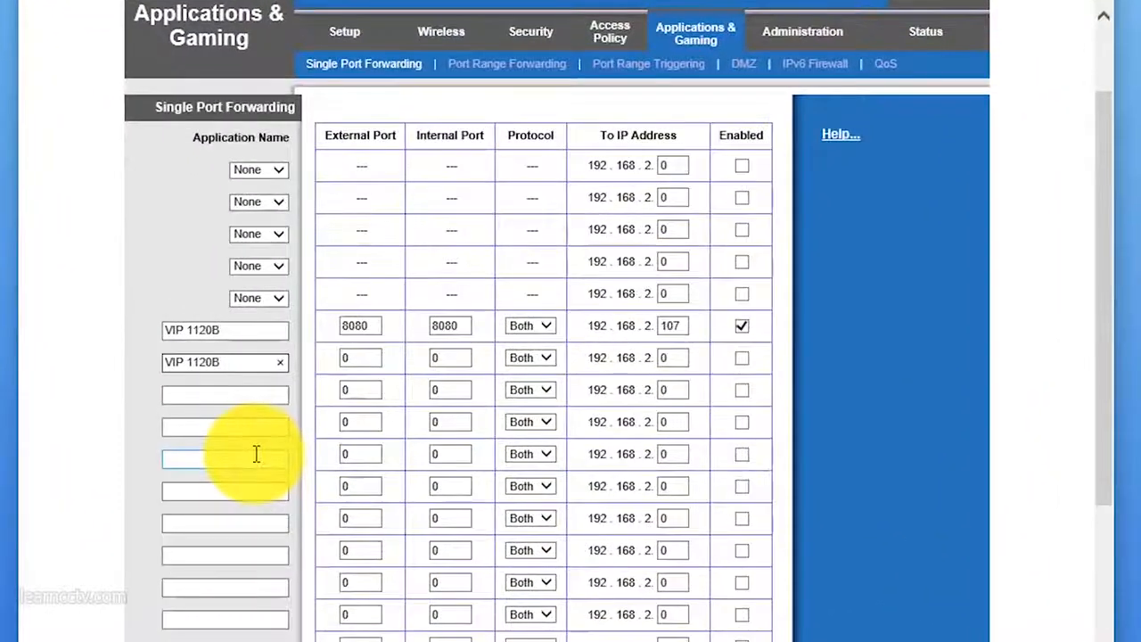
type("2")
Step: Set both the external and internal port of the VIP 1120B 2 entry to 34567
left_click(342, 363)
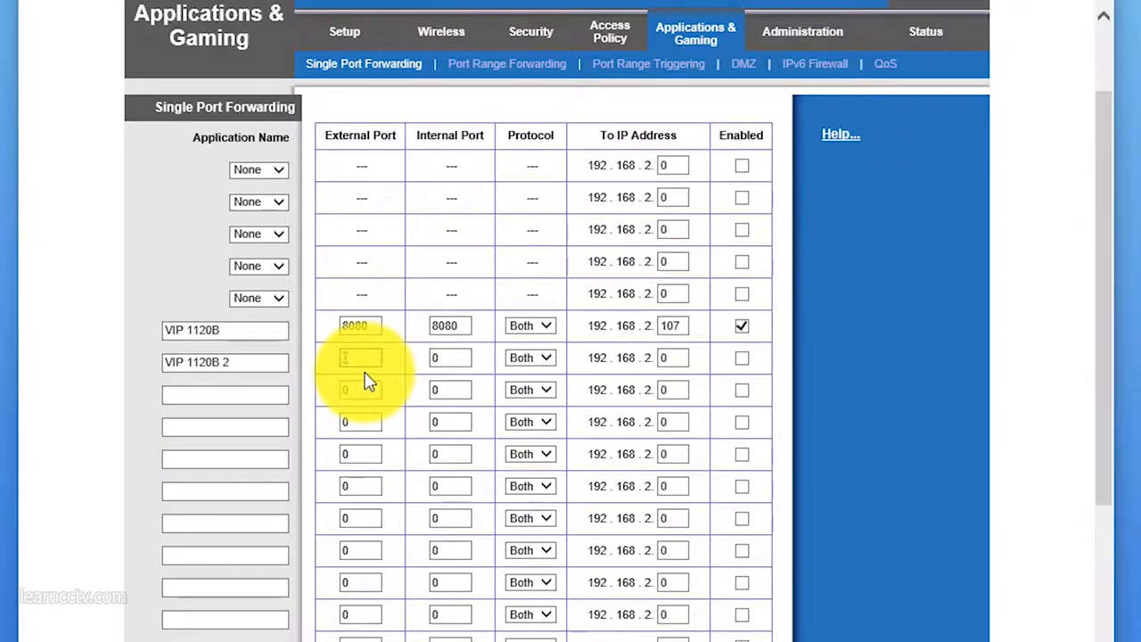
type("34567")
left_click_drag(444, 362, 412, 370)
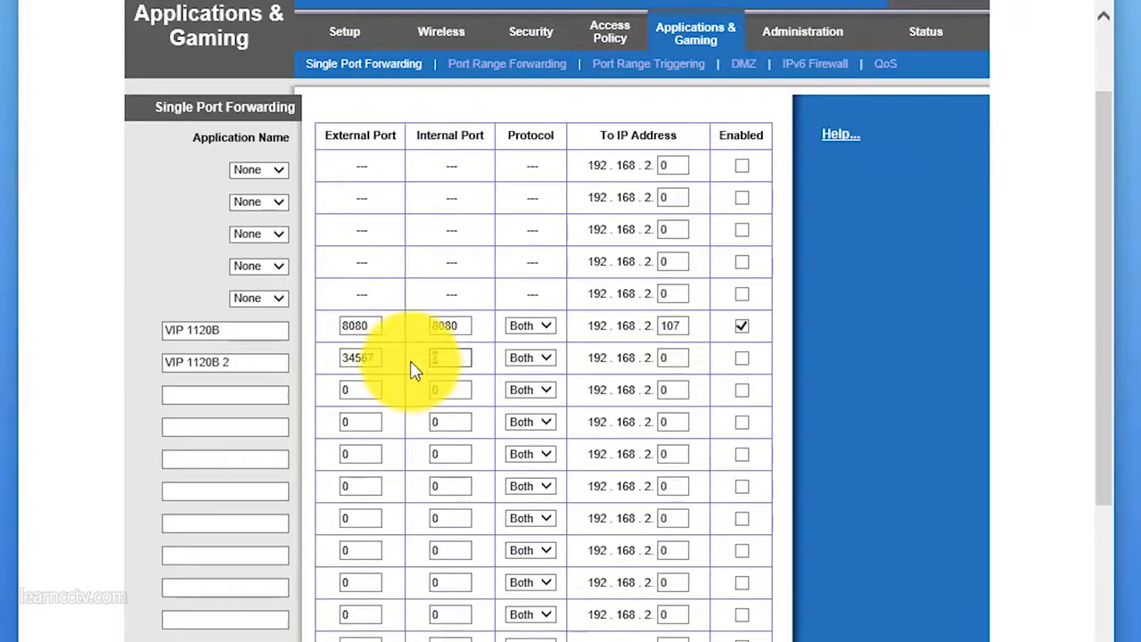
type("34567")
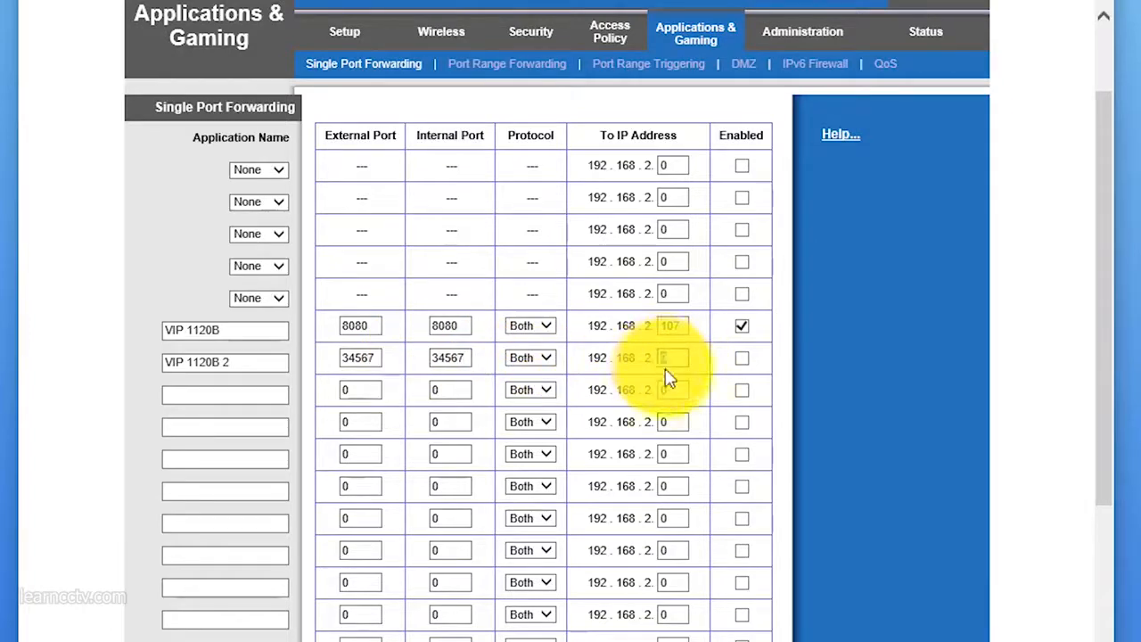
Step: Point the VIP 1120B 2 entry to 192.168.2.107, enable it, and save the router settings
left_click_drag(669, 360, 631, 349)
type("107")
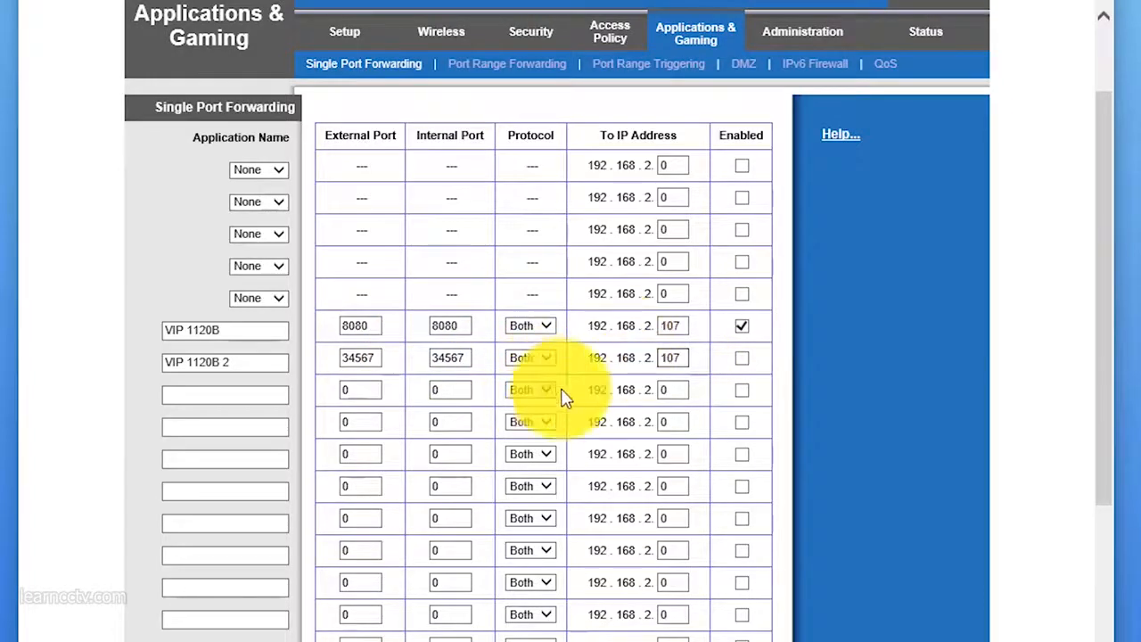
left_click(741, 358)
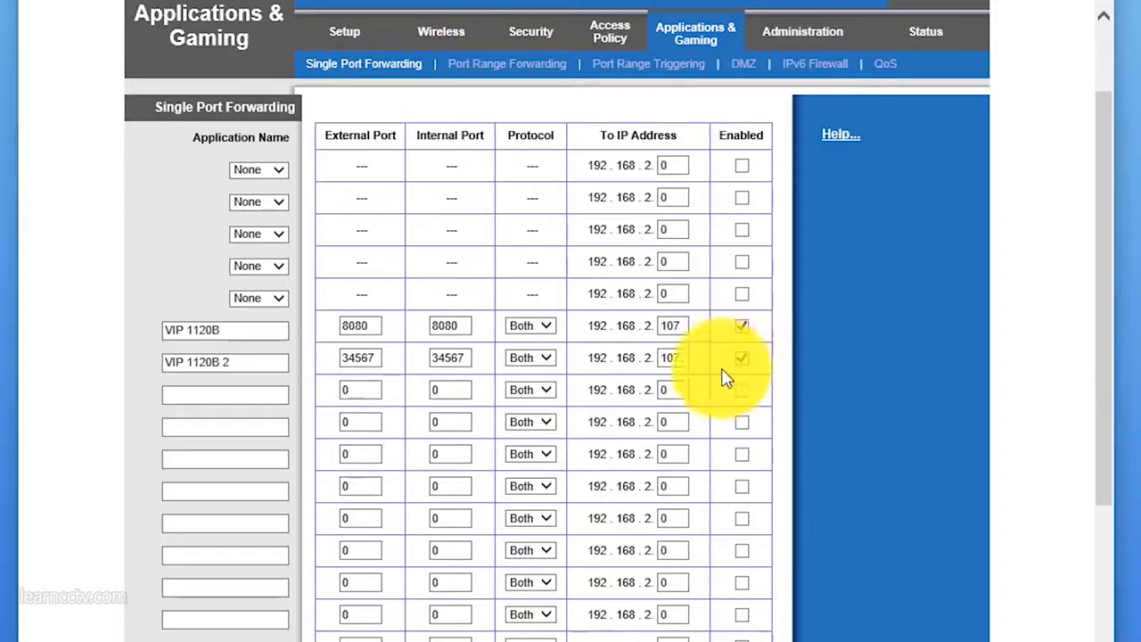
scroll(934, 366, "down", 2)
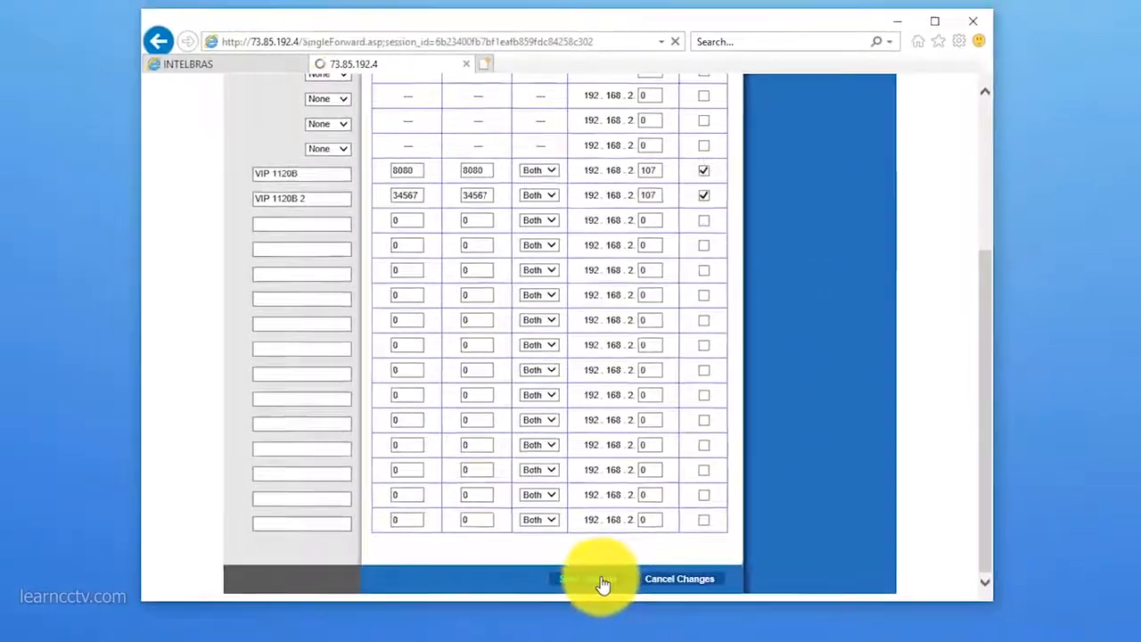
left_click(594, 639)
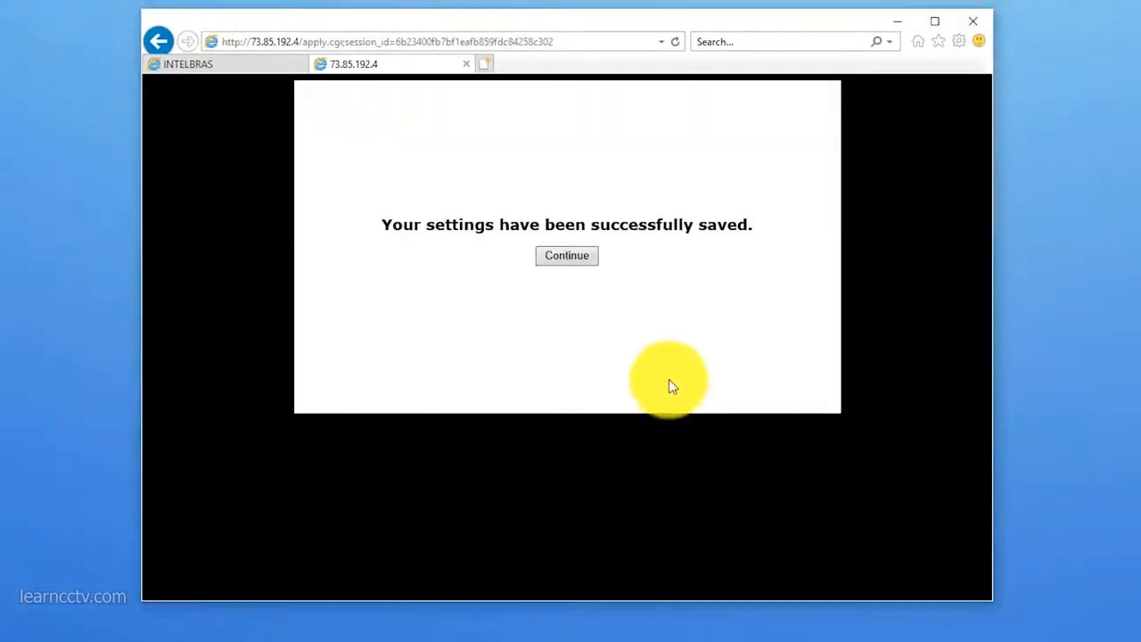
left_click(571, 256)
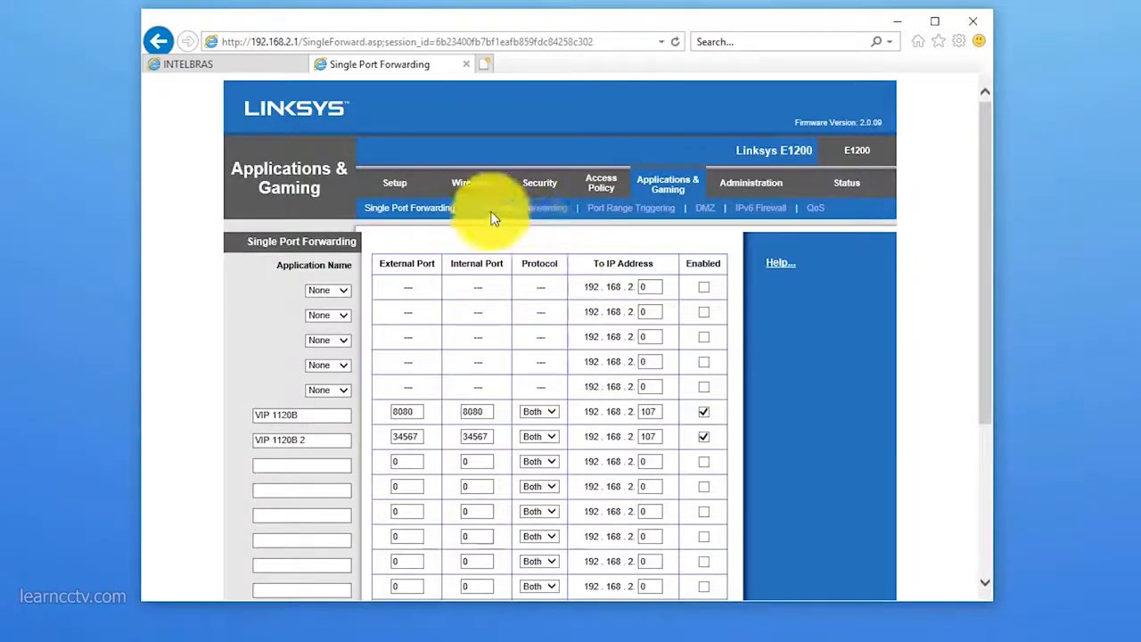
Step: Return to the camera's Intelbras login page and log in as admin with the password already filled in
left_click(246, 64)
left_click(534, 341)
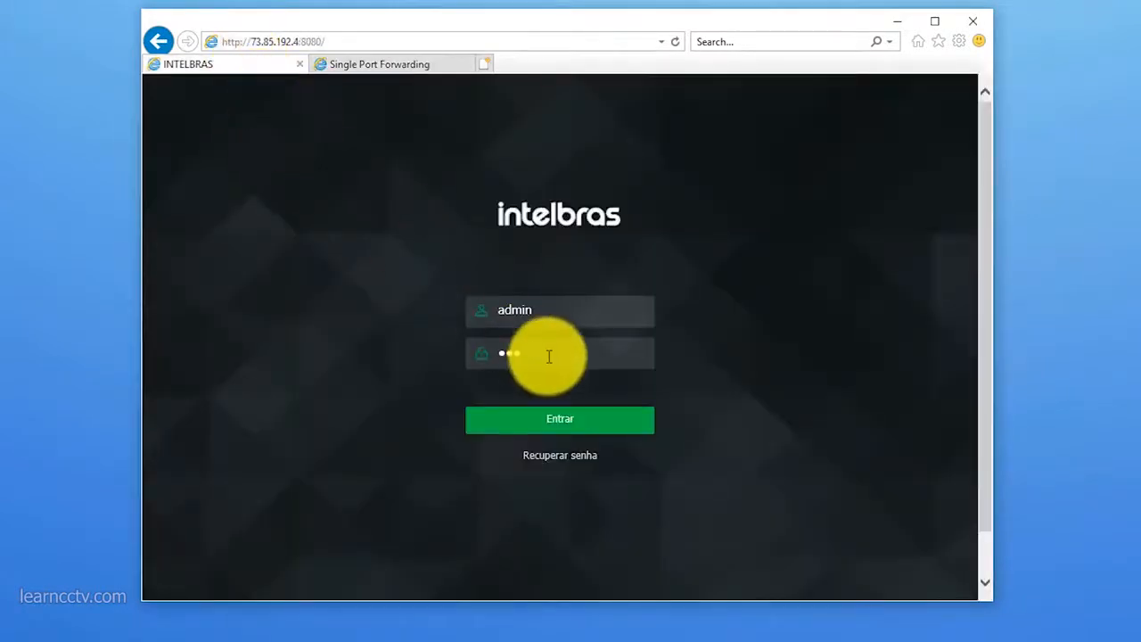
left_click(566, 425)
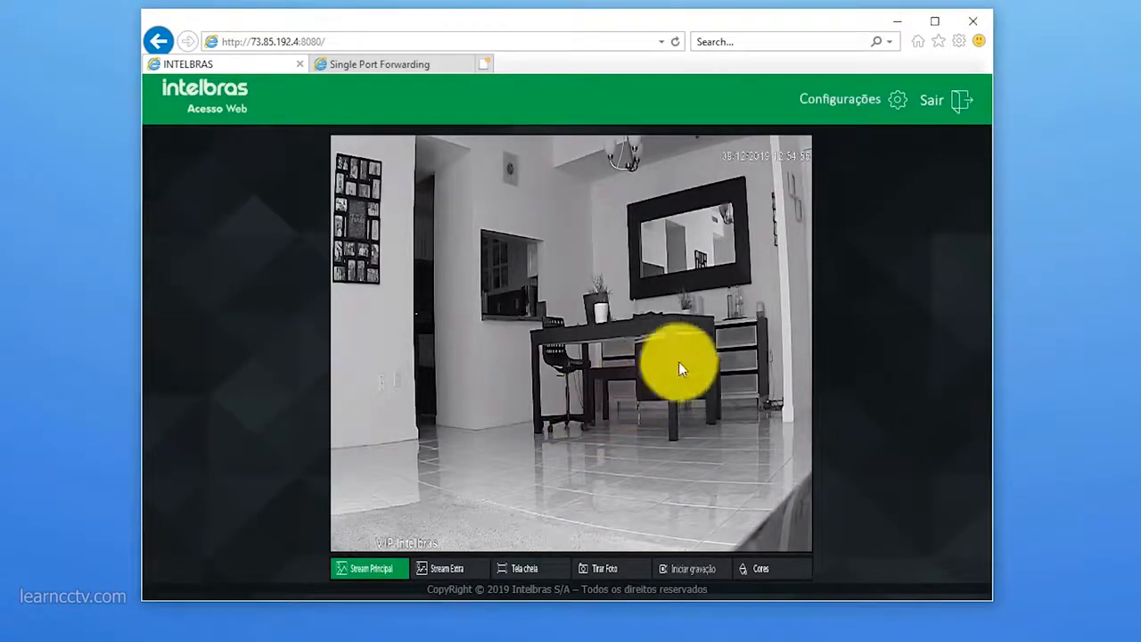
Step: Open the camera's system configuration and go to its network settings (Rede)
left_click(885, 109)
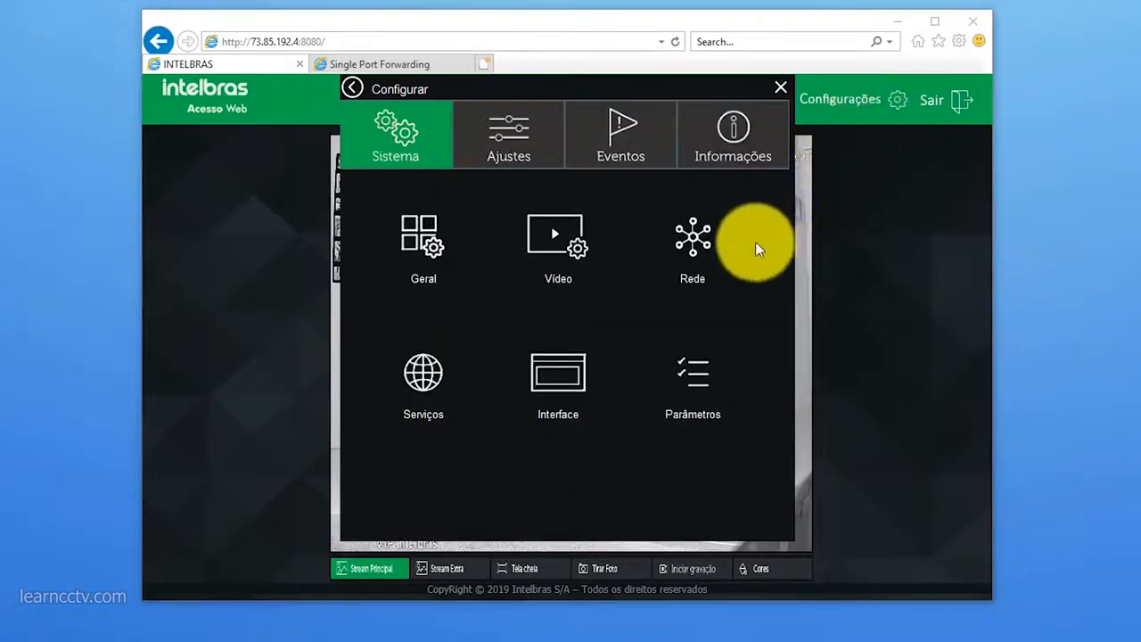
left_click(705, 234)
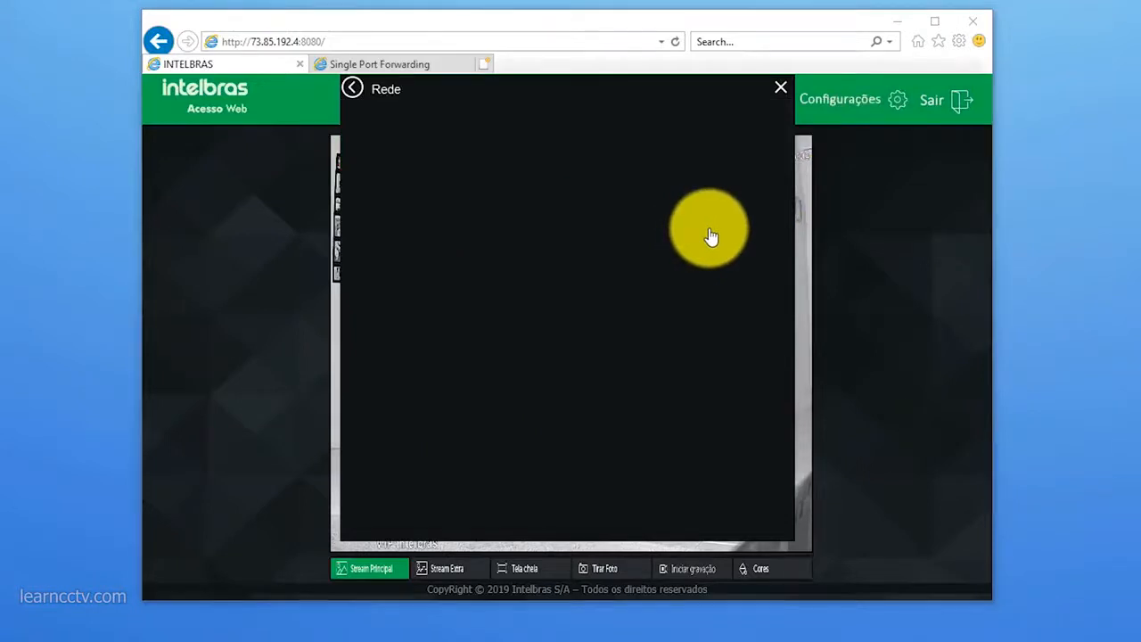